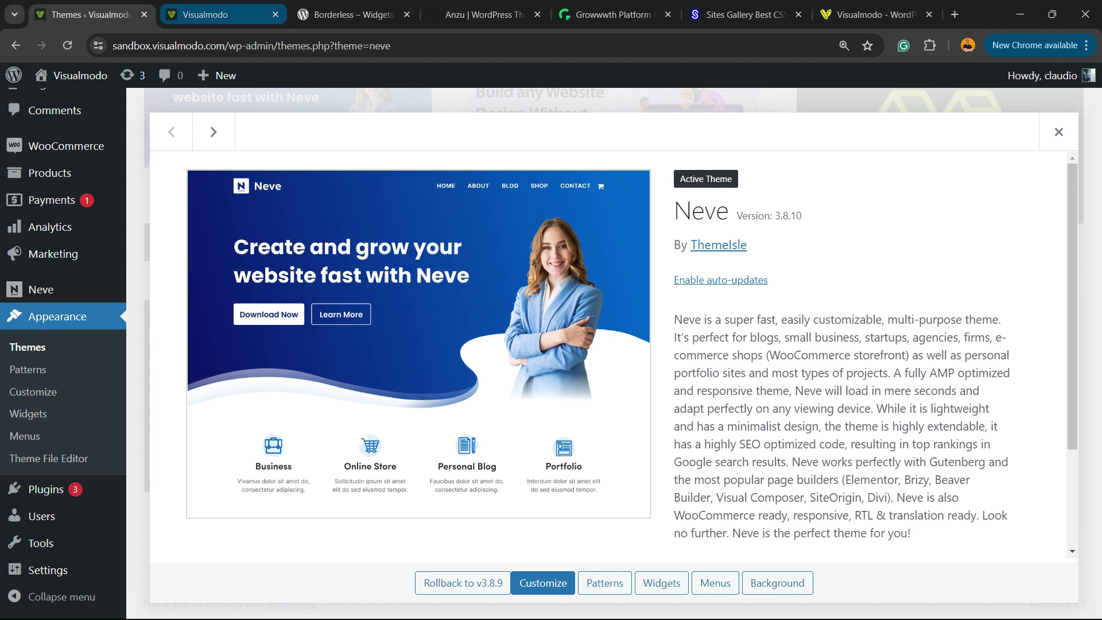
Inspect the live site's footer credit and follow its WordPress link to wordpress.org.
{"action": "left_click", "coordinate": [224, 14]}
{"action": "scroll", "coordinate": [551, 344], "scroll_direction": "down", "scroll_amount": 20}
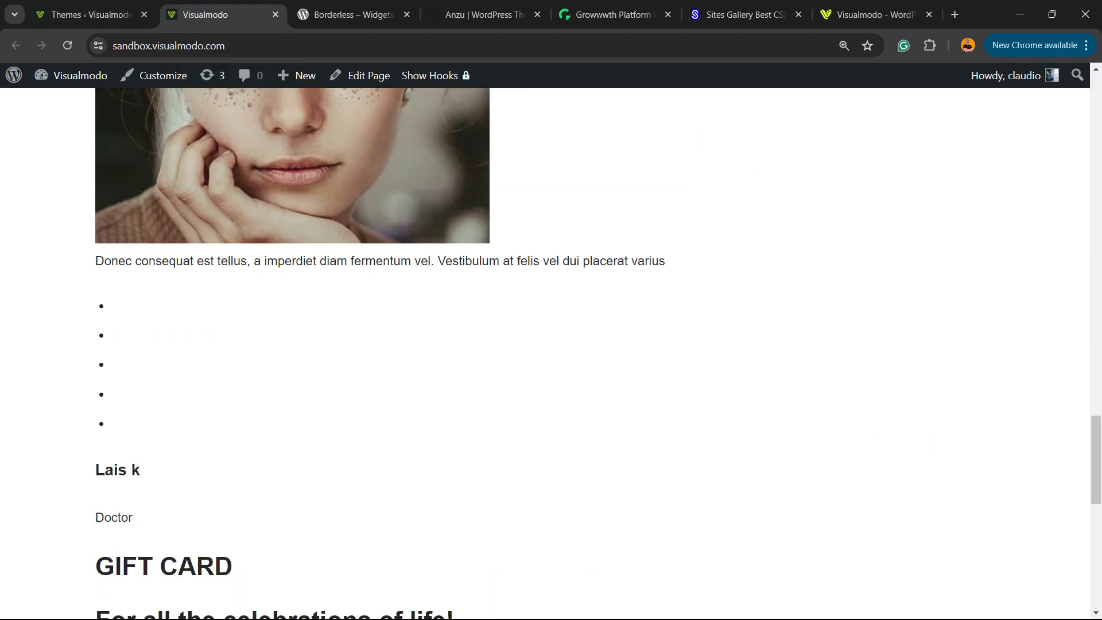
{"action": "left_click_drag", "start_coordinate": [95, 598], "coordinate": [268, 598]}
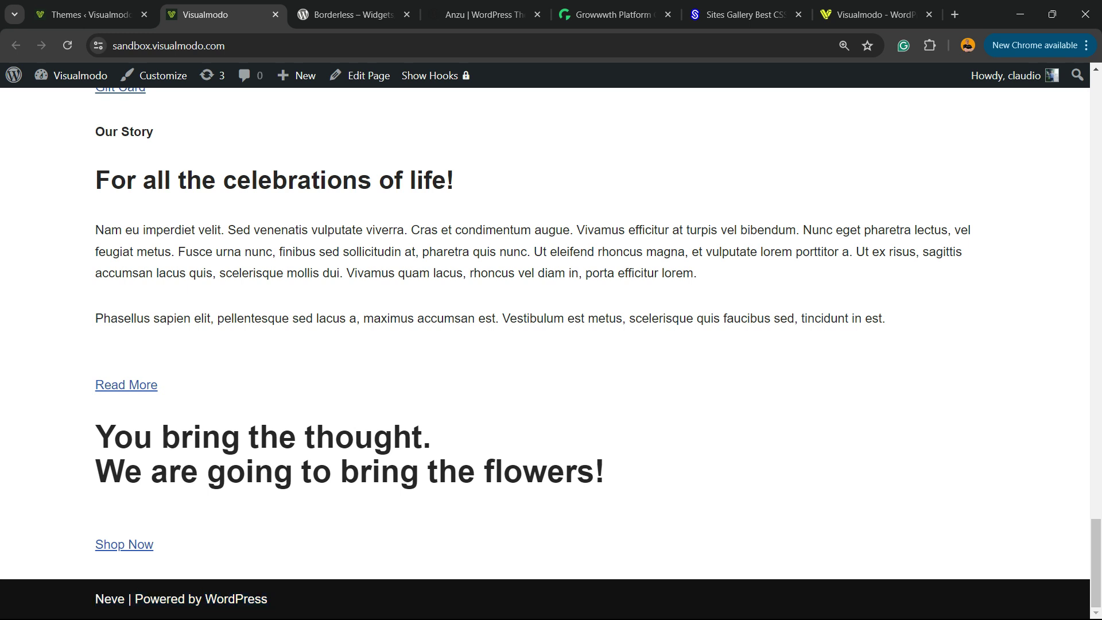
{"action": "left_click", "coordinate": [236, 598]}
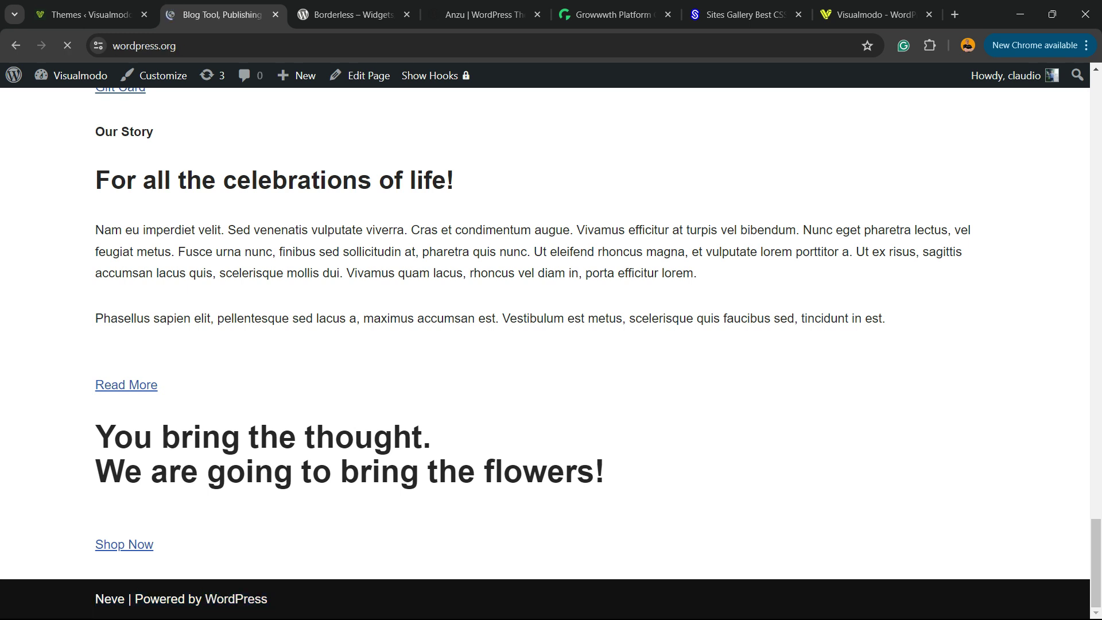
{"action": "key", "text": "alt+Left"}
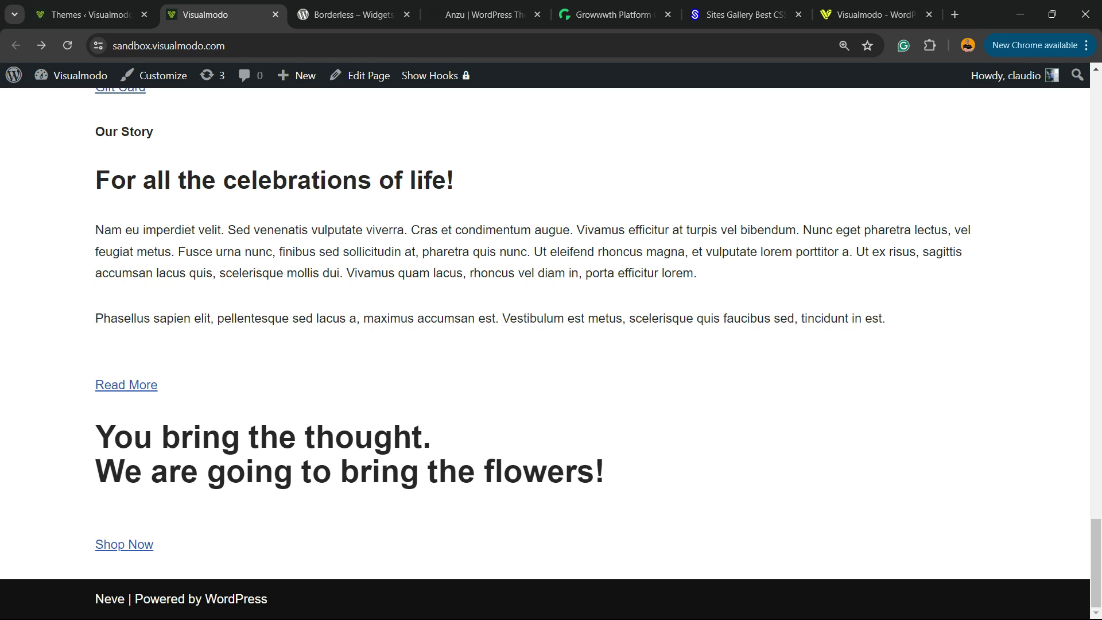
{"action": "left_click", "coordinate": [92, 14]}
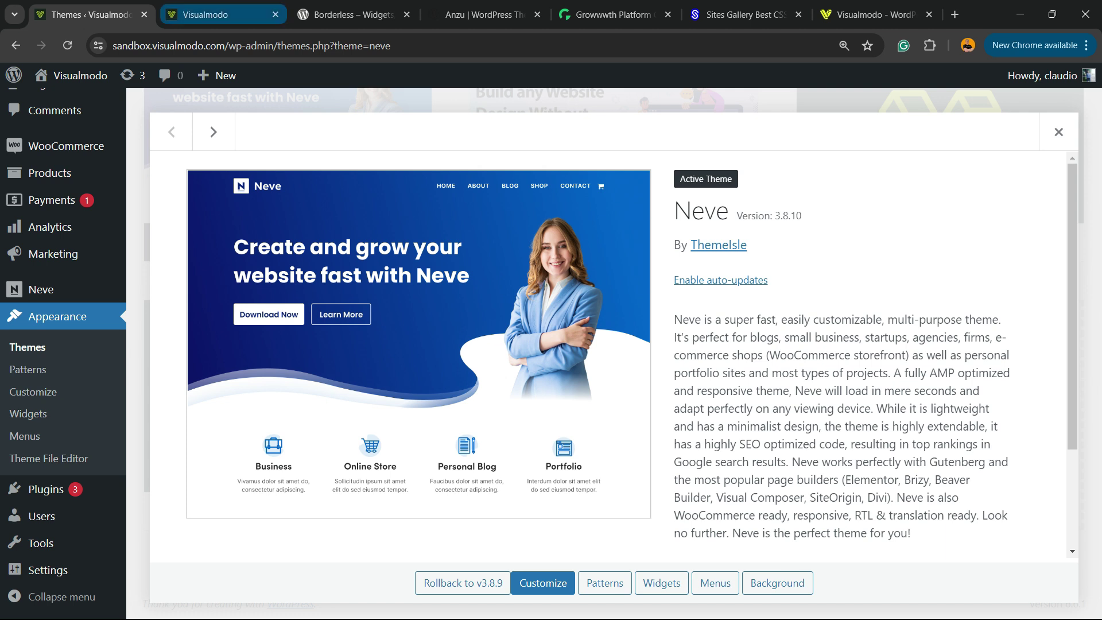
{"action": "left_click", "coordinate": [218, 14]}
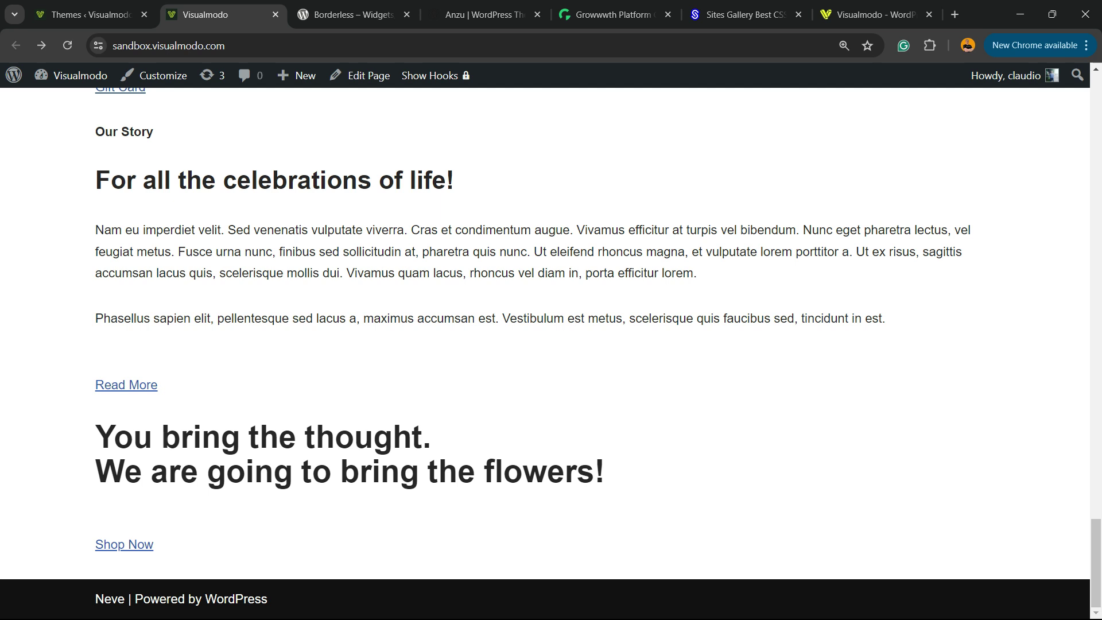
{"action": "triple_click", "coordinate": [181, 599]}
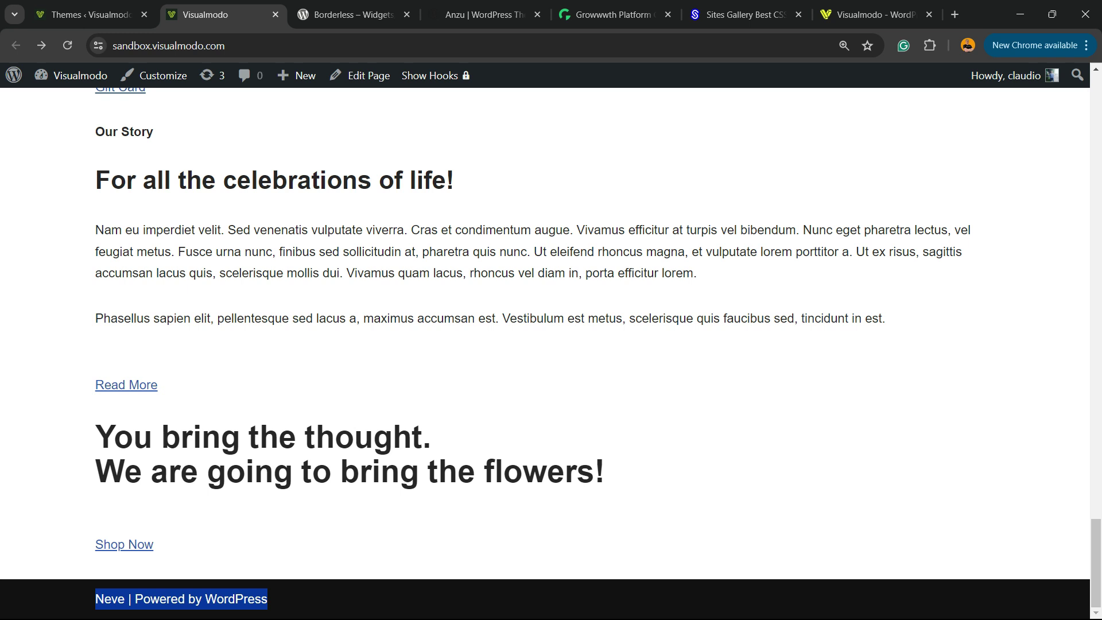
From the Neve theme details, launch the Customizer and its Footer builder.
{"action": "left_click", "coordinate": [92, 14]}
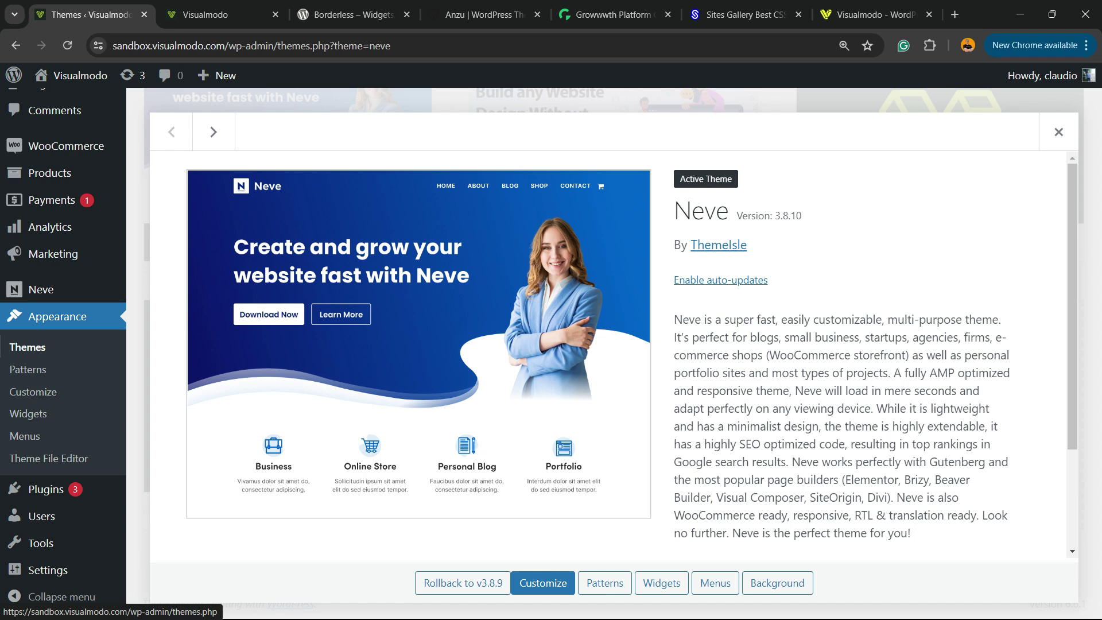
{"action": "left_click", "coordinate": [32, 392]}
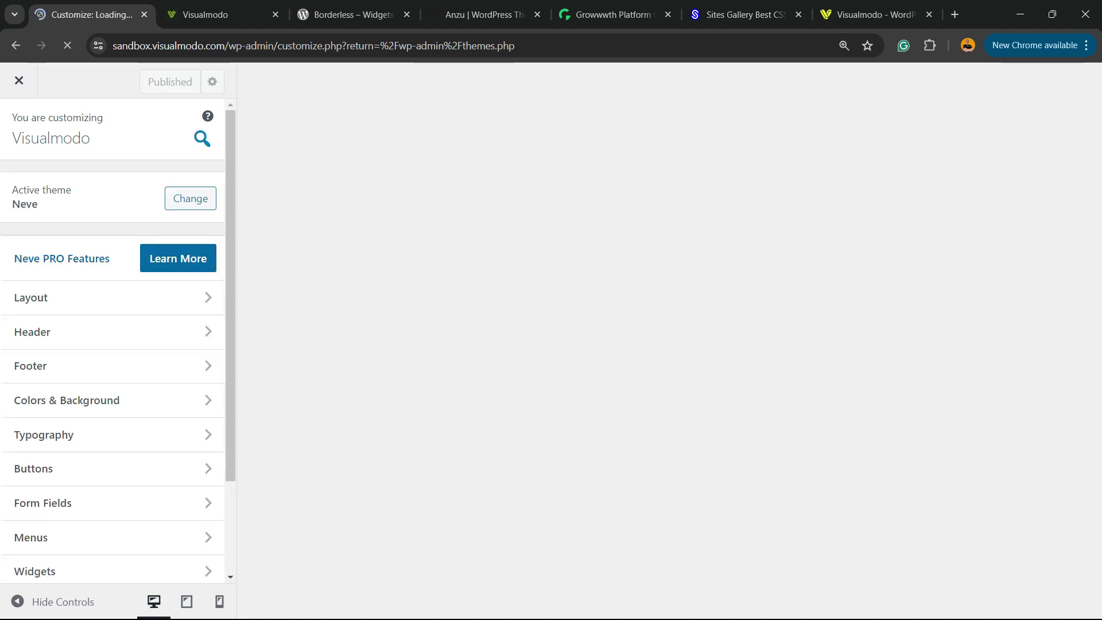
{"action": "left_click", "coordinate": [30, 365]}
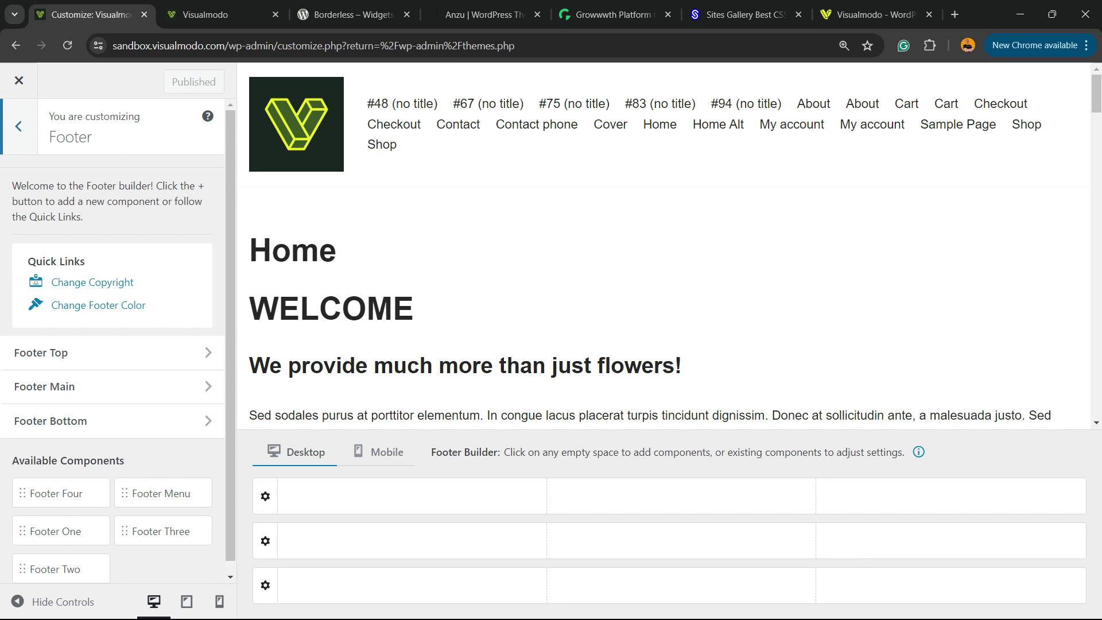
{"action": "left_click", "coordinate": [92, 282]}
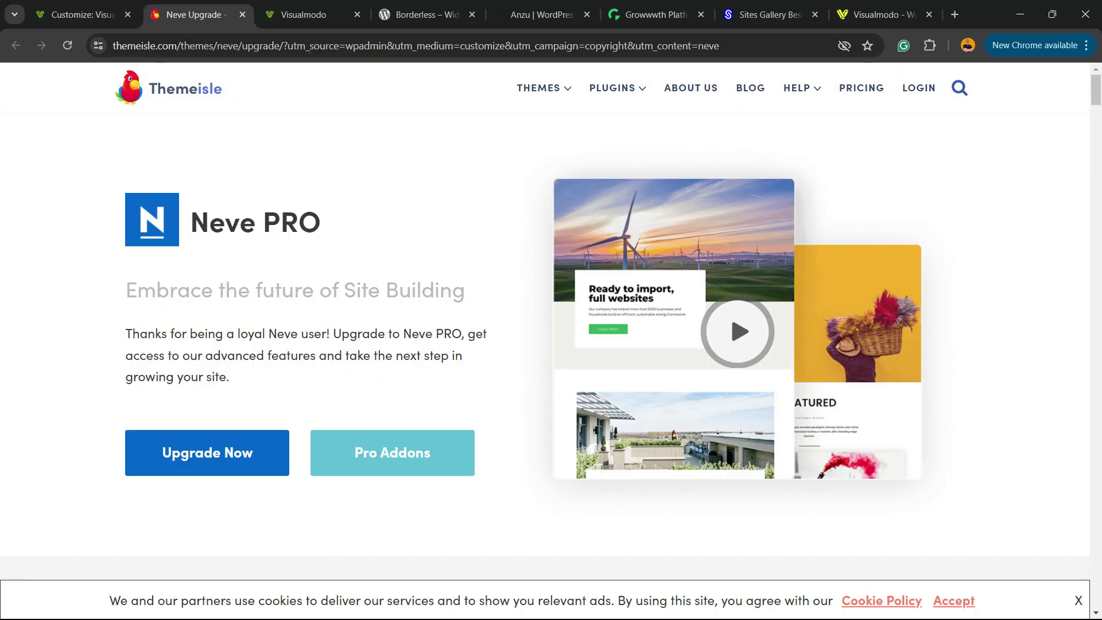
{"action": "left_click_drag", "start_coordinate": [122, 218], "coordinate": [233, 377]}
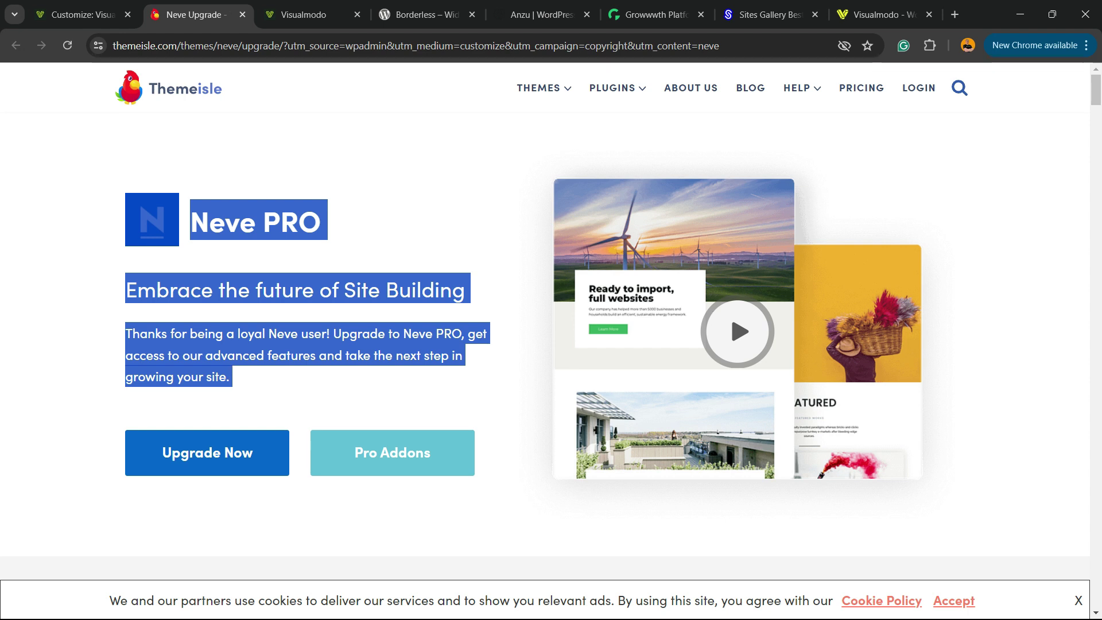
Close the upgrade page and Customizer, then go to Plugins > Add New Plugin.
{"action": "left_click", "coordinate": [242, 14]}
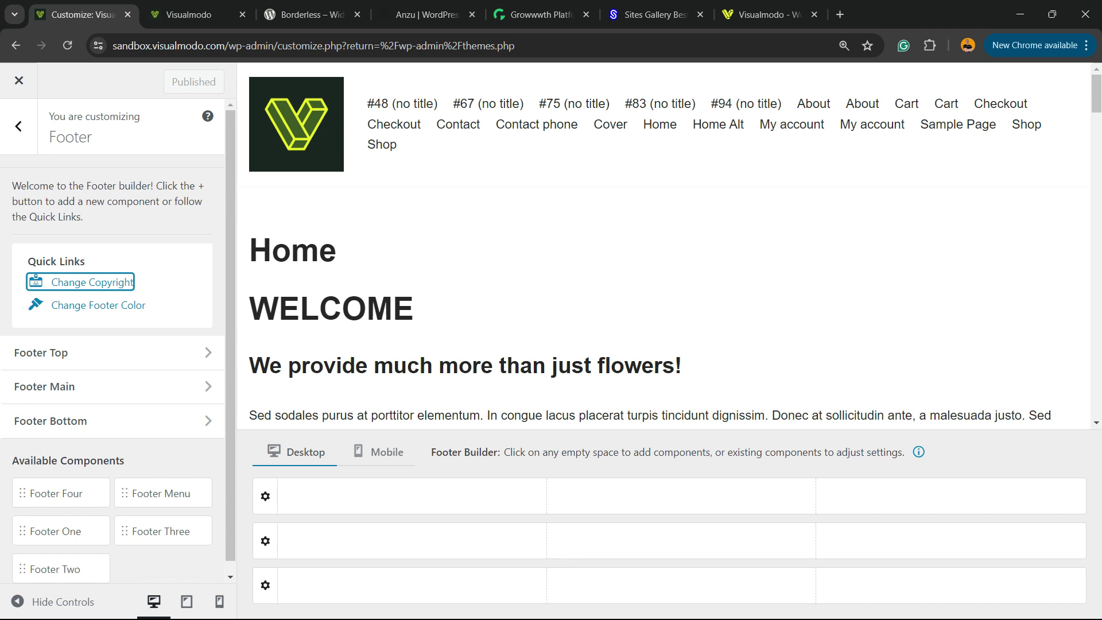
{"action": "left_click", "coordinate": [19, 82]}
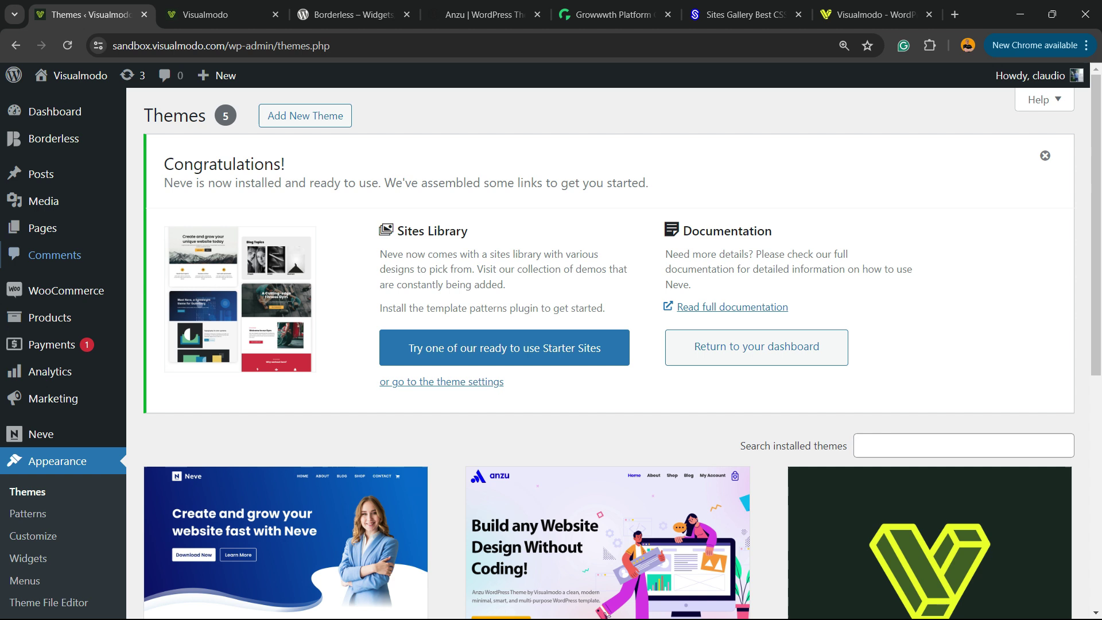
{"action": "scroll", "coordinate": [55, 255], "scroll_direction": "down", "scroll_amount": 3}
{"action": "mouse_move", "coordinate": [57, 517]}
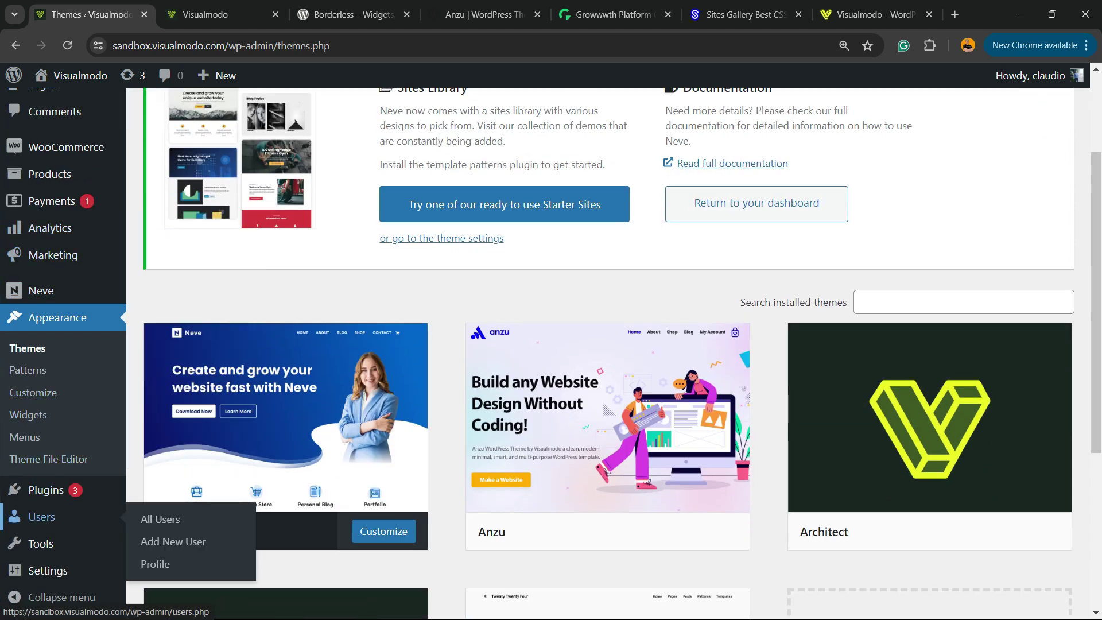
{"action": "left_click", "coordinate": [177, 514]}
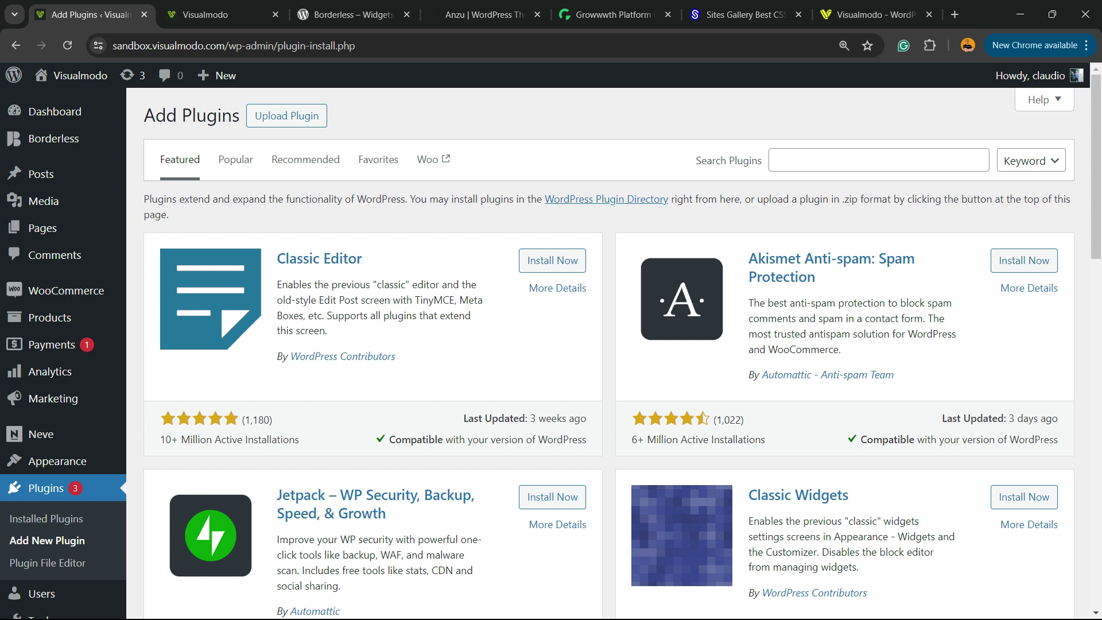
Search for Remove "Powered by WordPress" and install and activate version 1.6.1.
{"action": "left_click", "coordinate": [877, 160]}
{"action": "type", "text": "Remove \"Powered by WordPress\""}
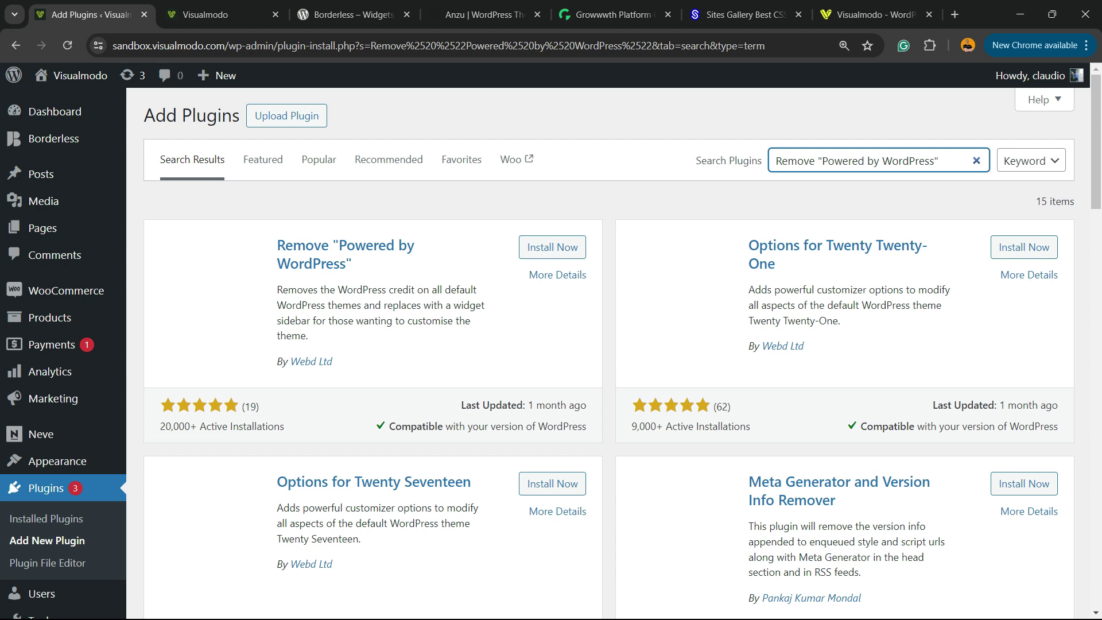
{"action": "left_click", "coordinate": [552, 246]}
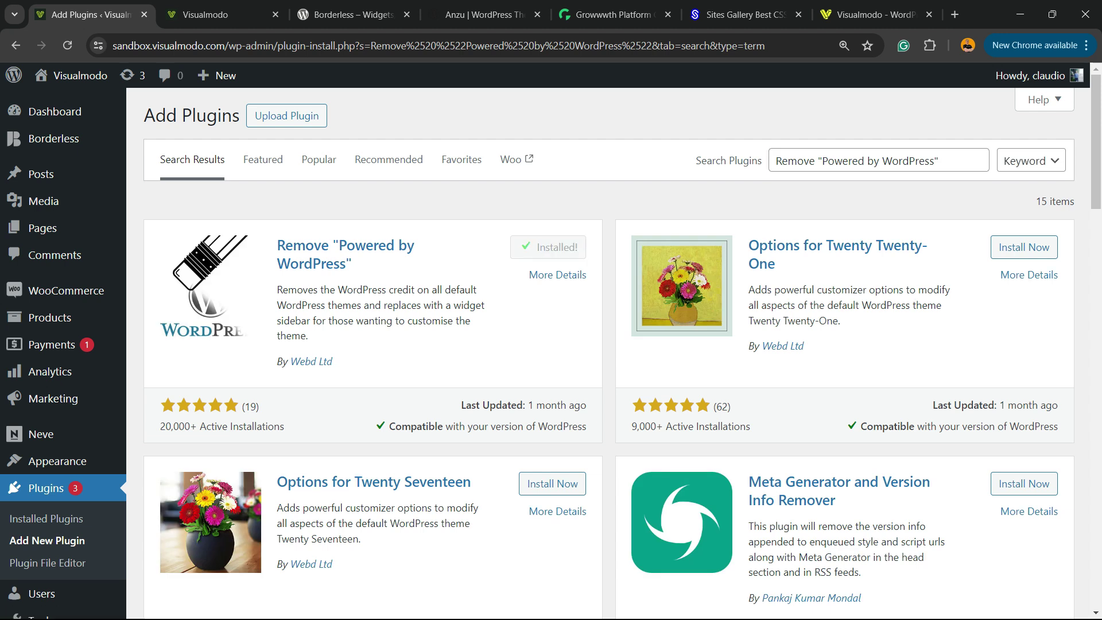
{"action": "left_click", "coordinate": [560, 247]}
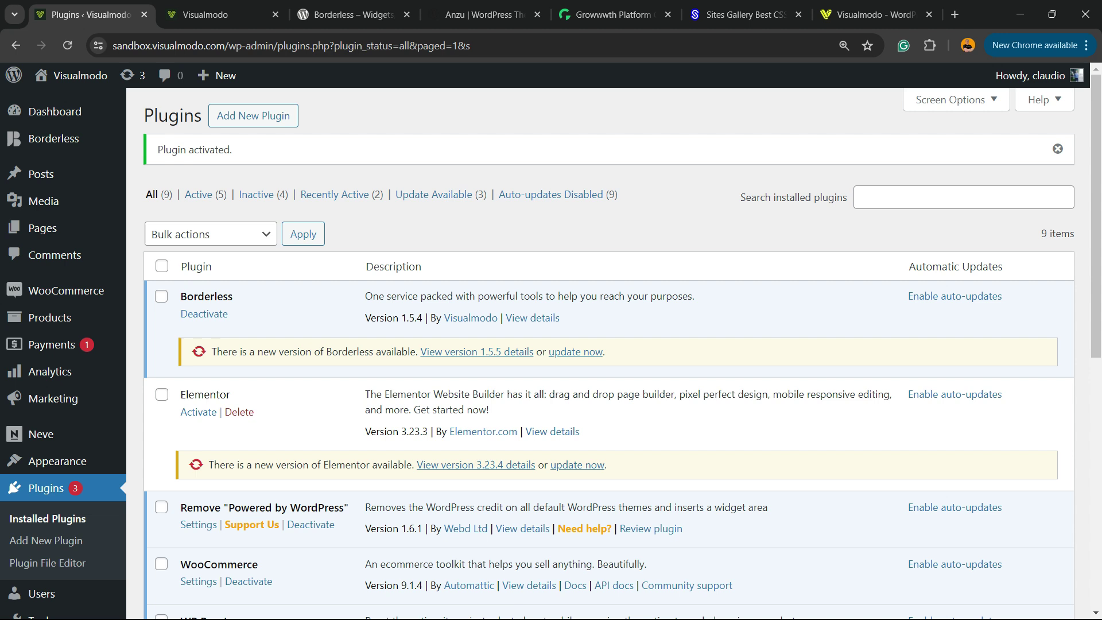
{"action": "scroll", "coordinate": [608, 344], "scroll_direction": "down", "scroll_amount": 3}
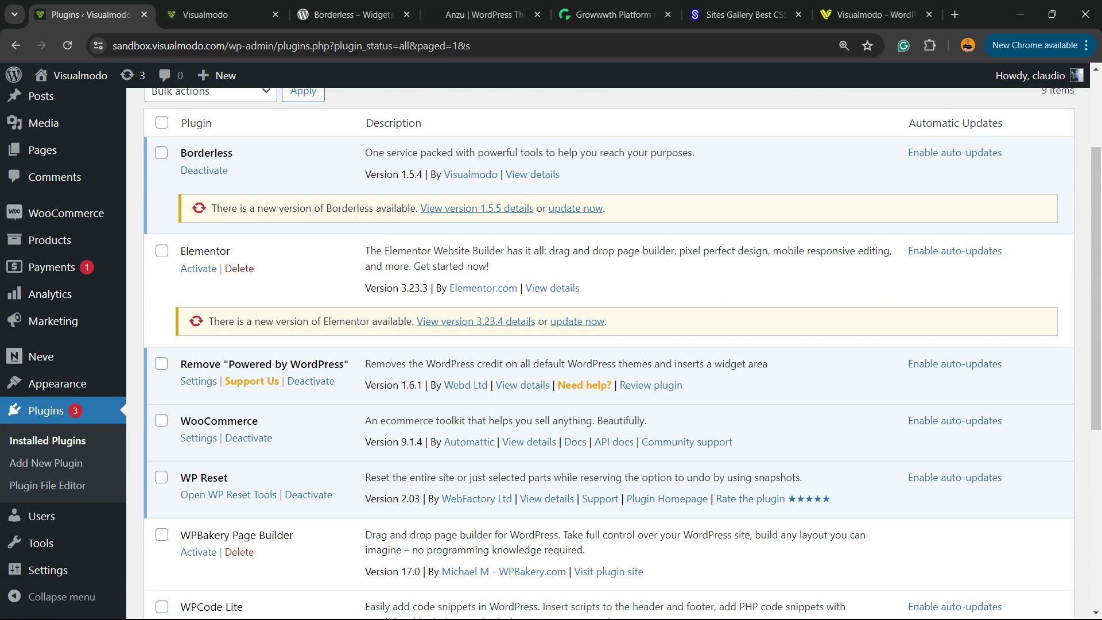
{"action": "left_click_drag", "start_coordinate": [180, 364], "coordinate": [348, 364]}
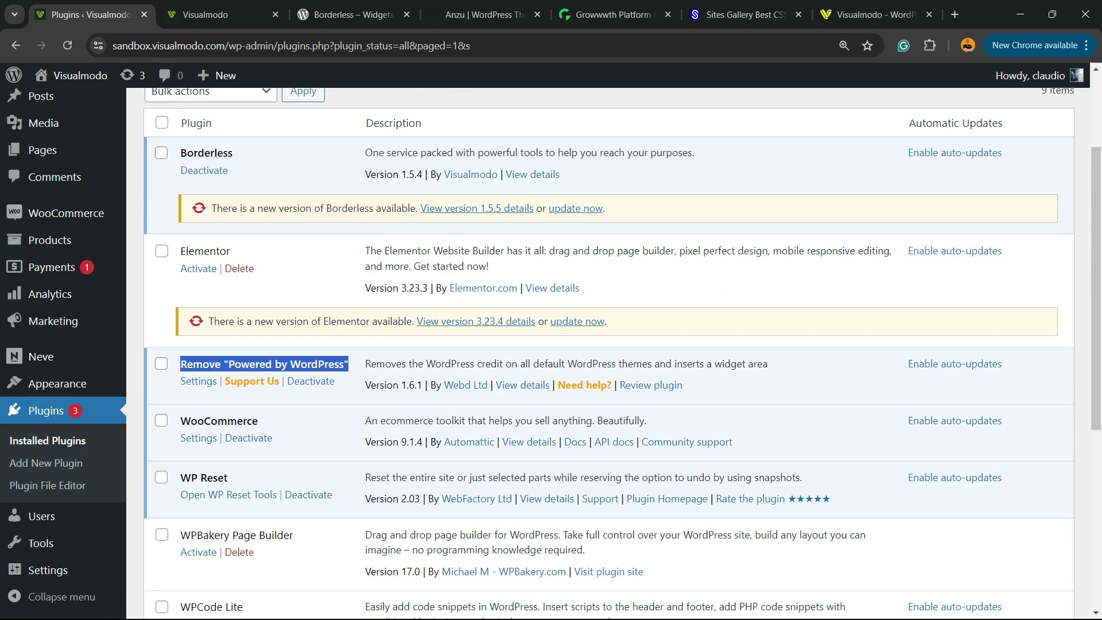
In the plugin's Theme Options, check Remove Powered by WordPress and publish the change.
{"action": "left_click", "coordinate": [199, 381]}
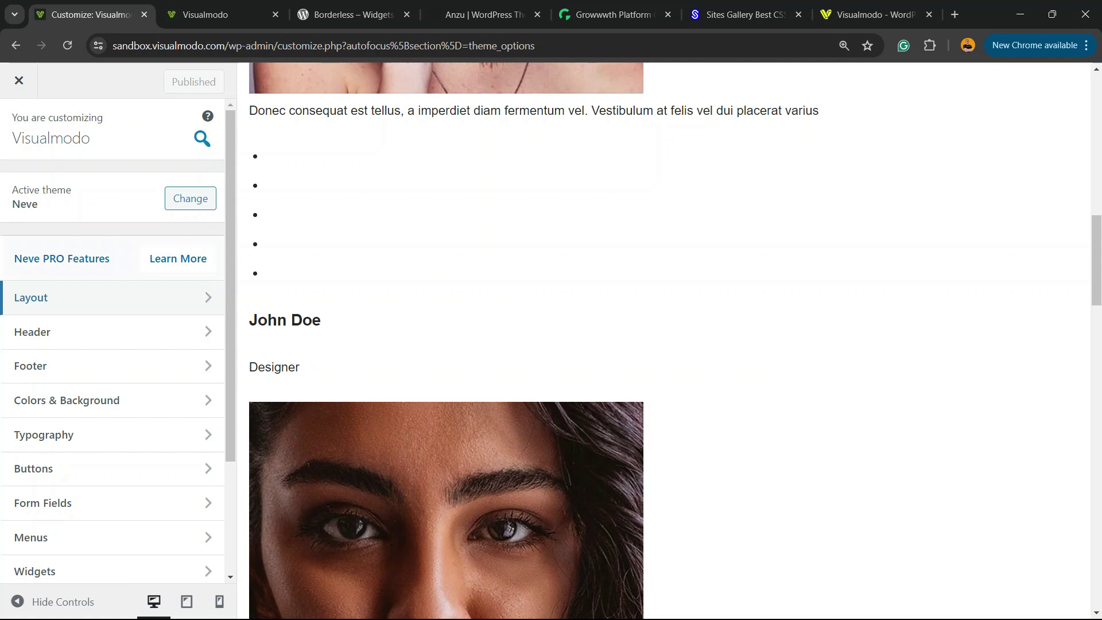
{"action": "scroll", "coordinate": [115, 287], "scroll_direction": "down", "scroll_amount": 3}
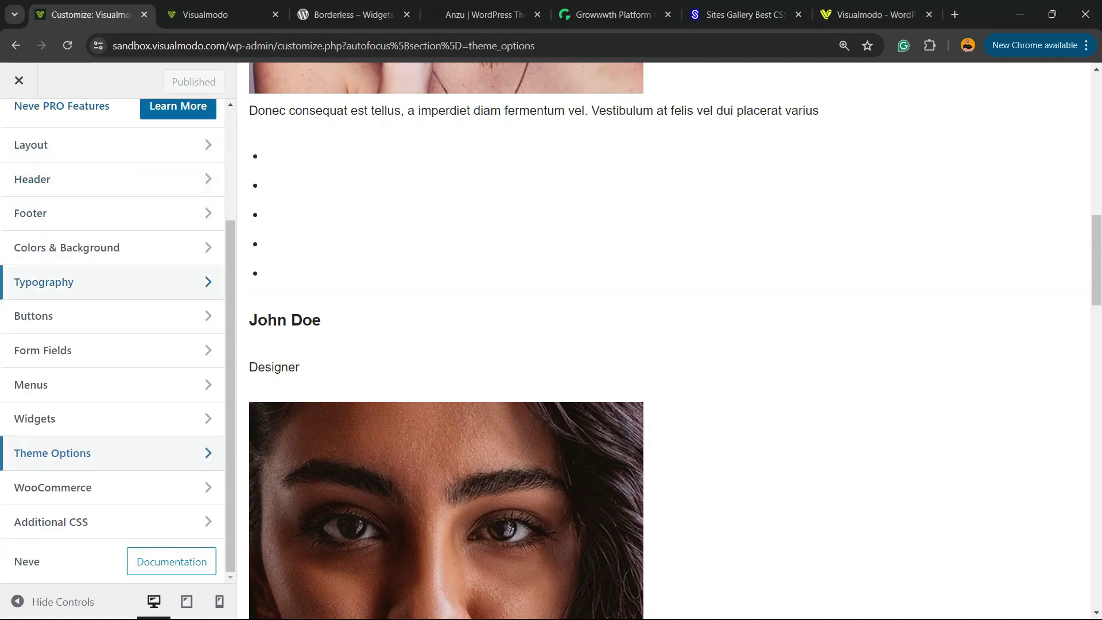
{"action": "left_click", "coordinate": [86, 456]}
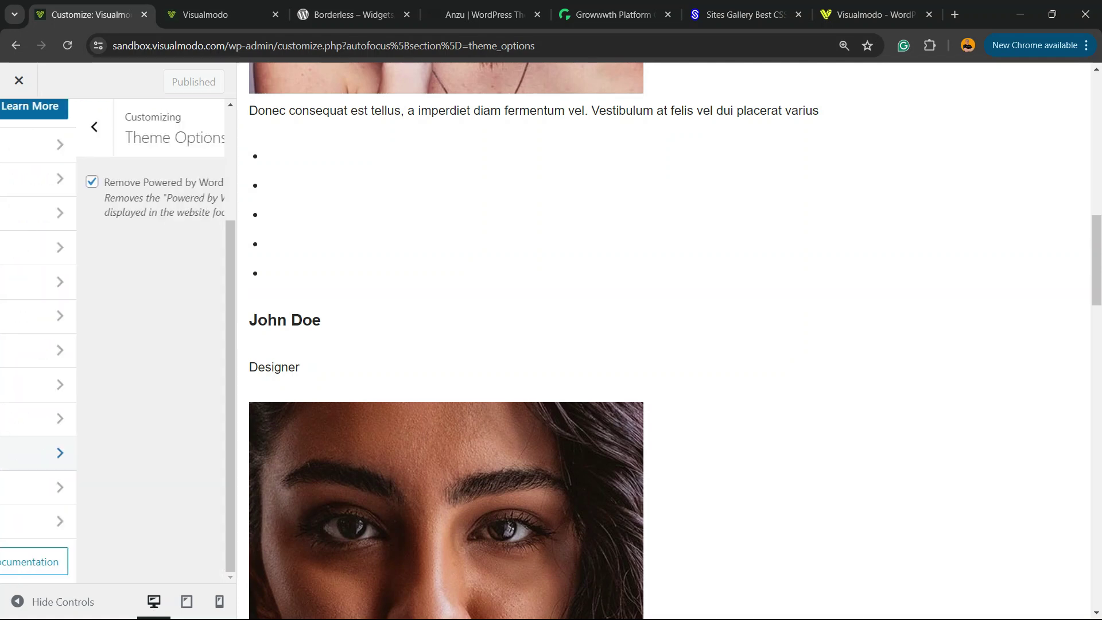
{"action": "key", "text": "ctrl+plus"}
{"action": "key", "text": "ctrl+plus"}
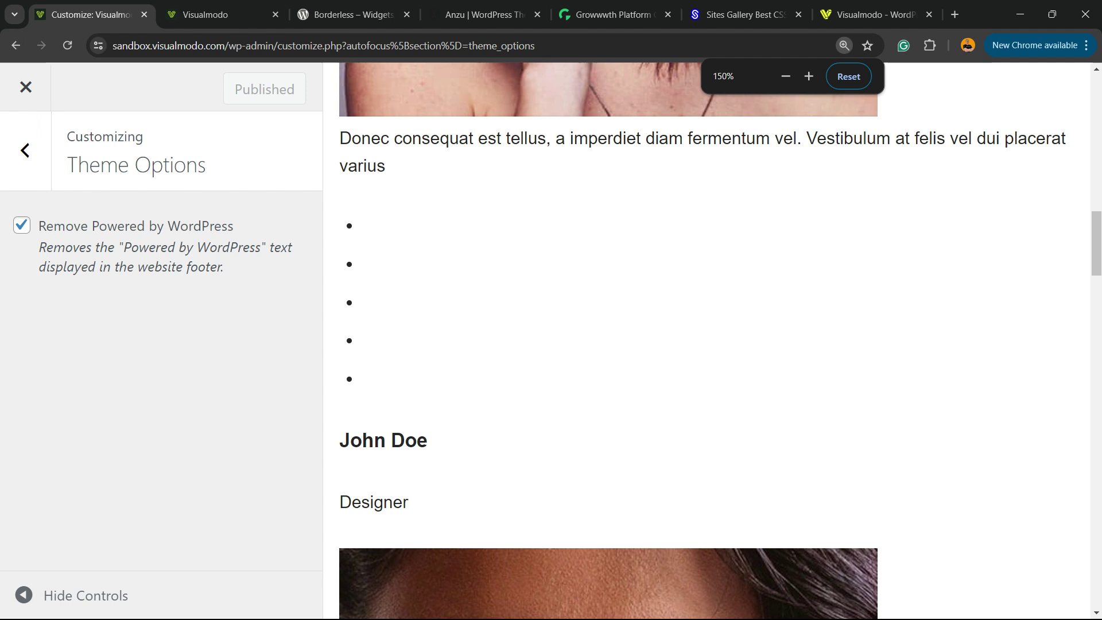
{"action": "triple_click", "coordinate": [90, 225]}
{"action": "left_click", "coordinate": [90, 225]}
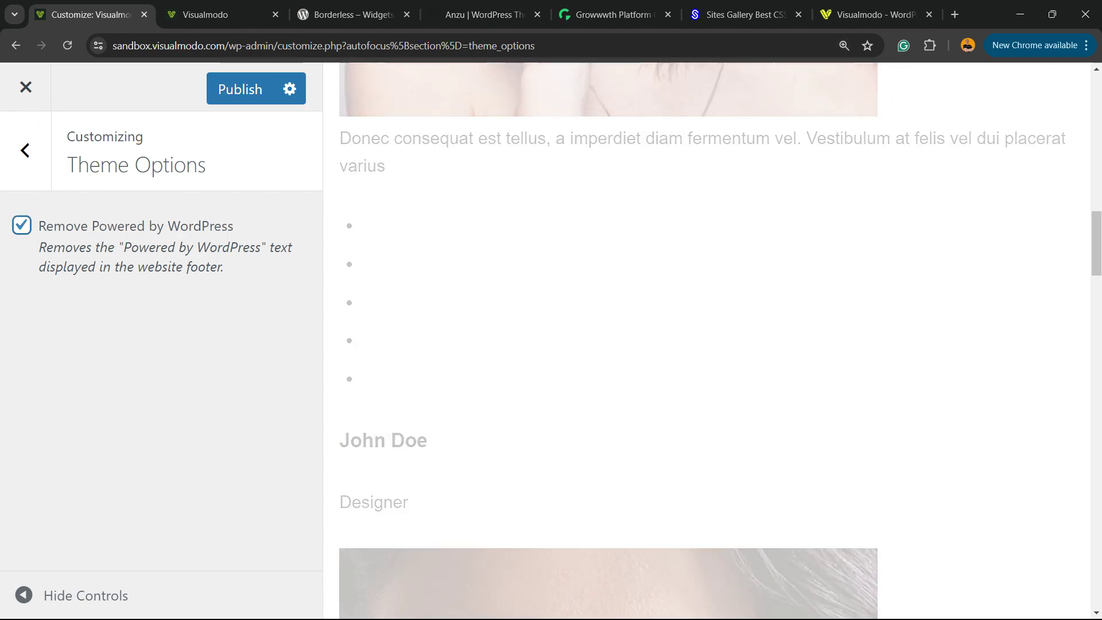
{"action": "left_click", "coordinate": [240, 89]}
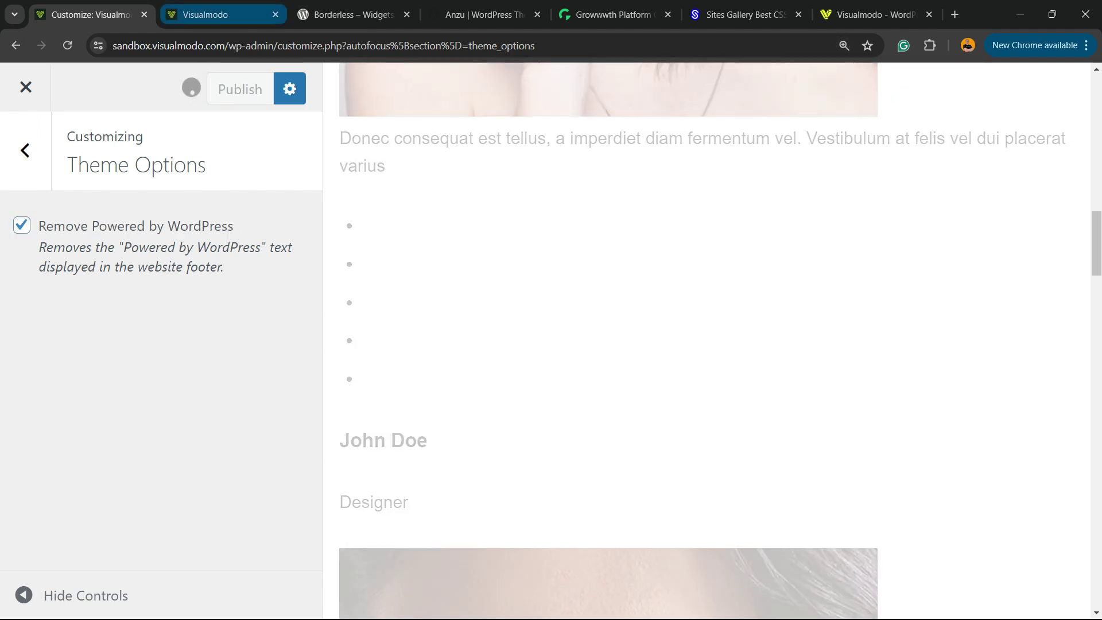
Reload the live site with F5 and check the footer for the removed credit.
{"action": "left_click", "coordinate": [218, 14]}
{"action": "scroll", "coordinate": [551, 344], "scroll_direction": "down", "scroll_amount": 4}
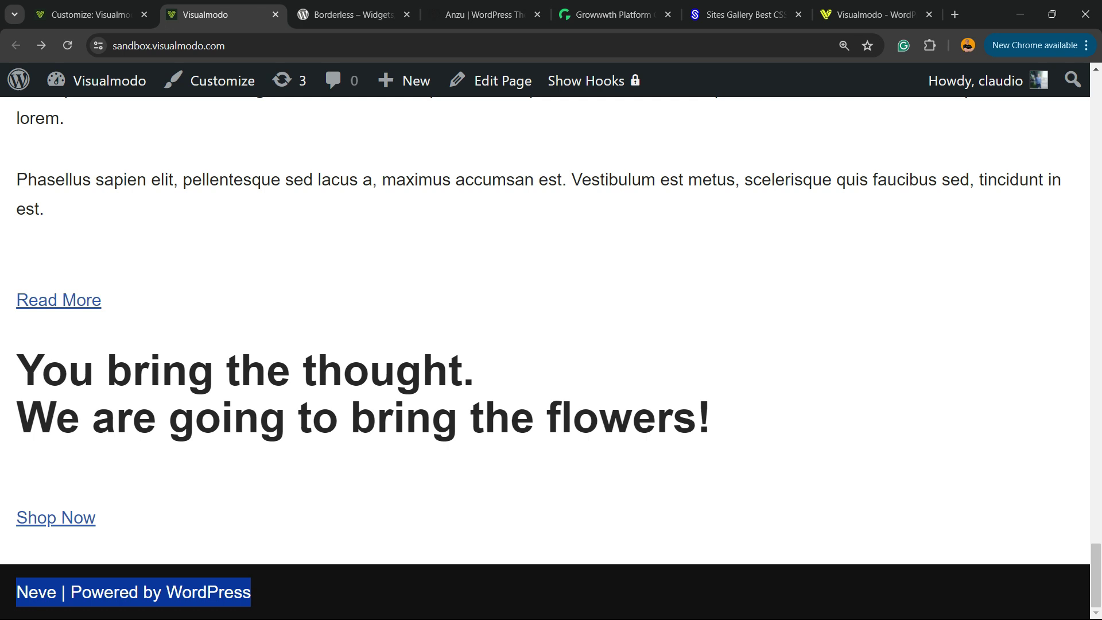
{"action": "left_click_drag", "start_coordinate": [251, 592], "coordinate": [16, 592]}
{"action": "key", "text": "F5"}
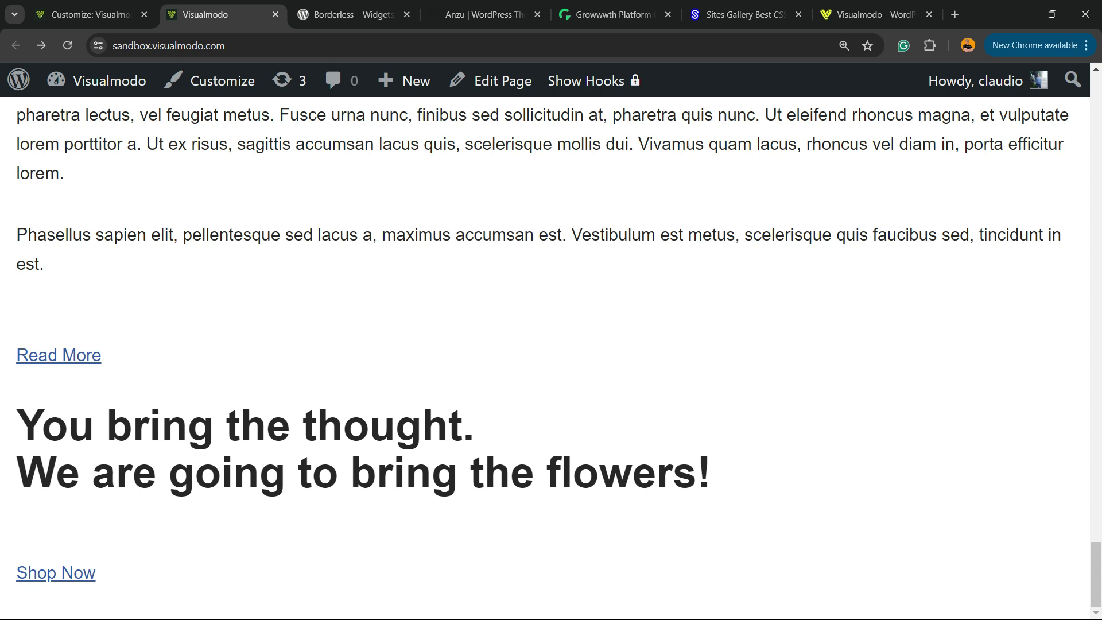
{"action": "scroll", "coordinate": [550, 356], "scroll_direction": "up", "scroll_amount": 20}
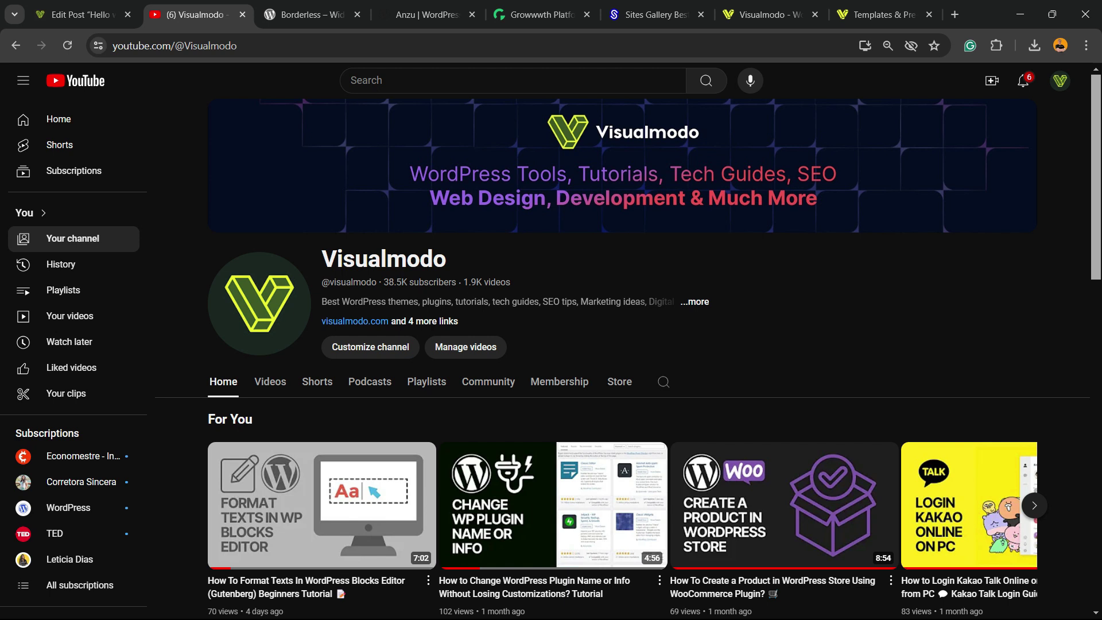
Switch to the Borderless plugin page on wordpress.org.
{"action": "left_click", "coordinate": [307, 14]}
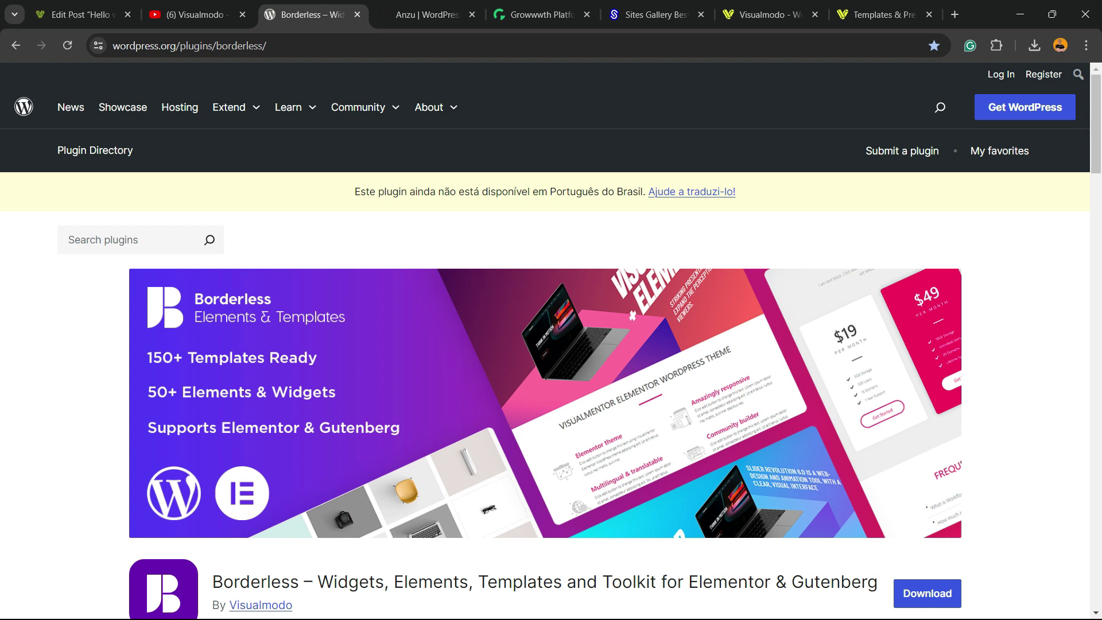
Scroll through the Borderless plugin page to review its description and version 1.5.4 details.
{"action": "scroll", "coordinate": [545, 333], "scroll_direction": "down", "scroll_amount": 2}
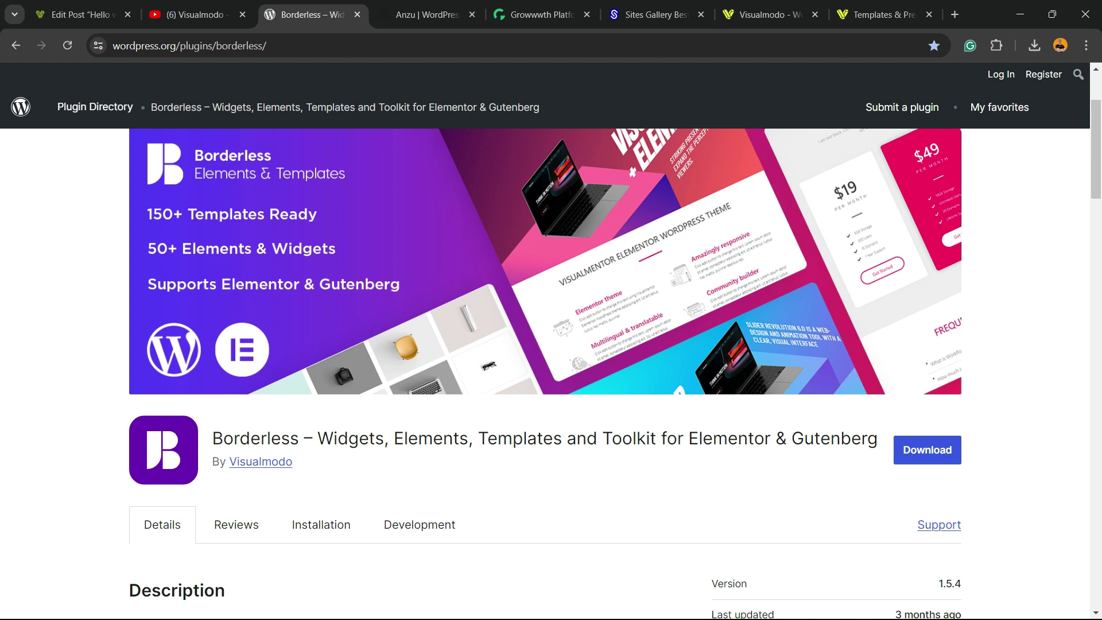
{"action": "scroll", "coordinate": [545, 344], "scroll_direction": "up", "scroll_amount": 3}
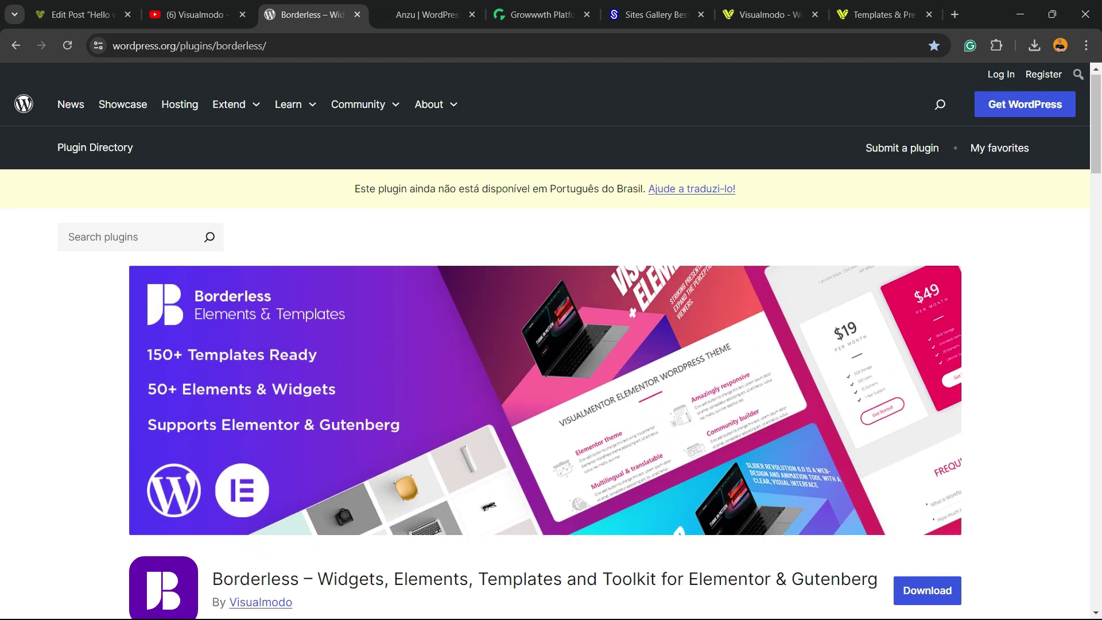
{"action": "scroll", "coordinate": [545, 344], "scroll_direction": "down", "scroll_amount": 3}
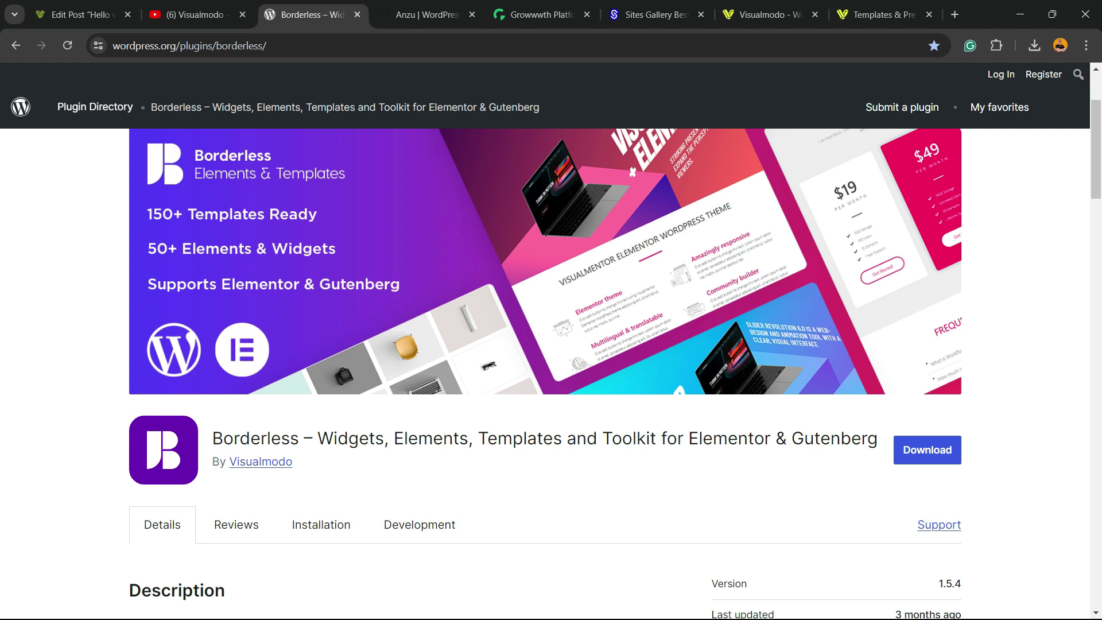
Move to the Anzu theme page and scroll to its version 1.2.2 details.
{"action": "key", "text": "ctrl+Tab"}
{"action": "scroll", "coordinate": [546, 344], "scroll_direction": "up", "scroll_amount": 10}
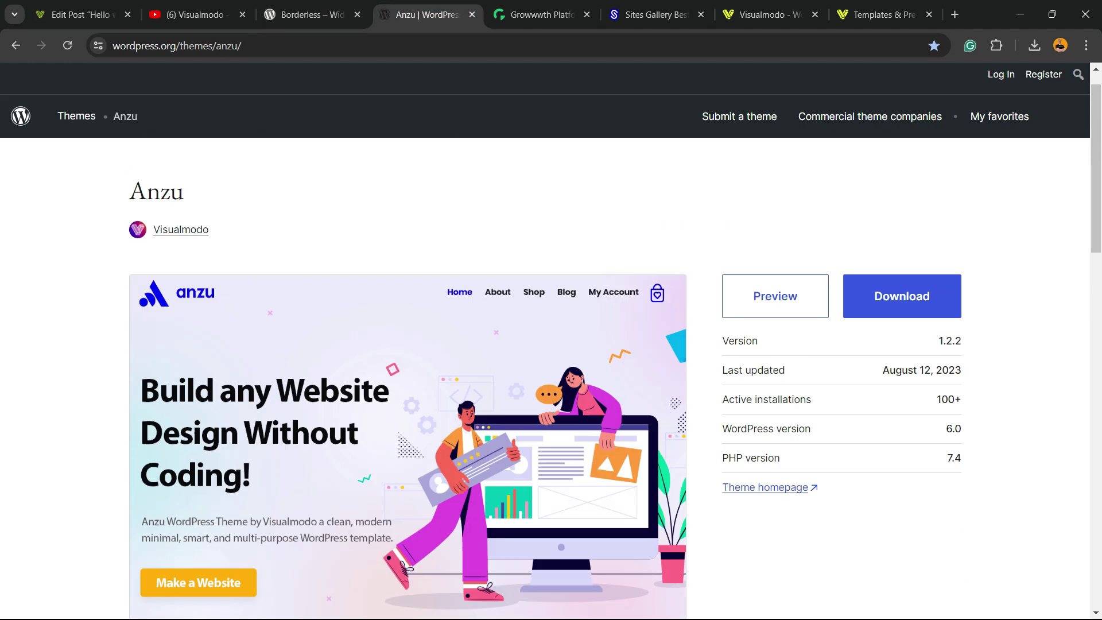
{"action": "scroll", "coordinate": [545, 345], "scroll_direction": "up", "scroll_amount": 1}
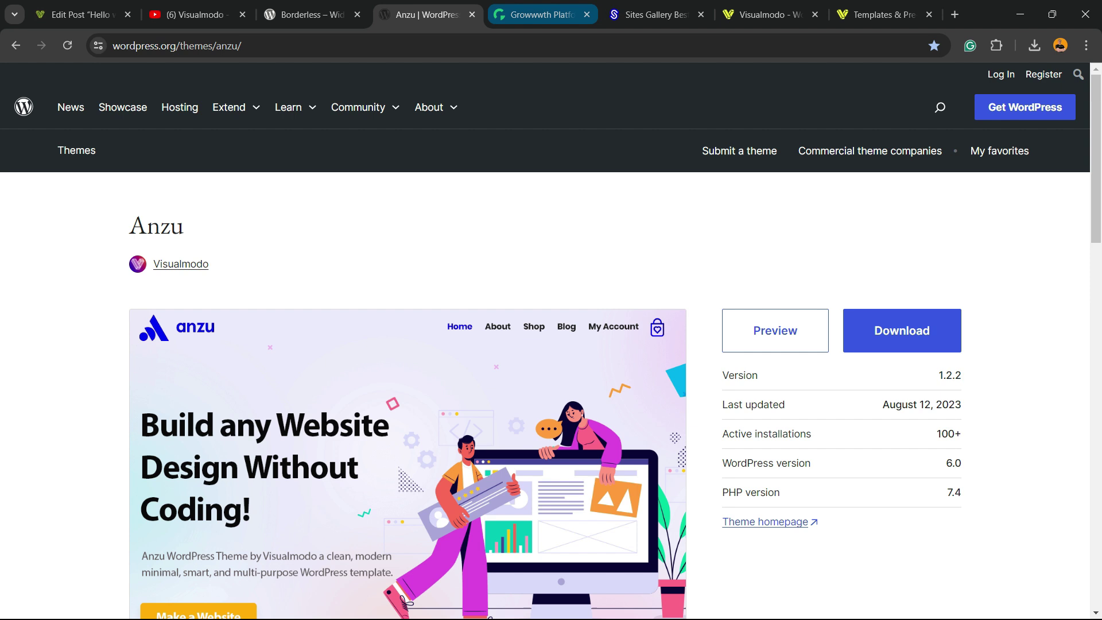
Browse Growwwth's featured and latest guest-post websites and their USD publishing prices.
{"action": "left_click", "coordinate": [543, 14]}
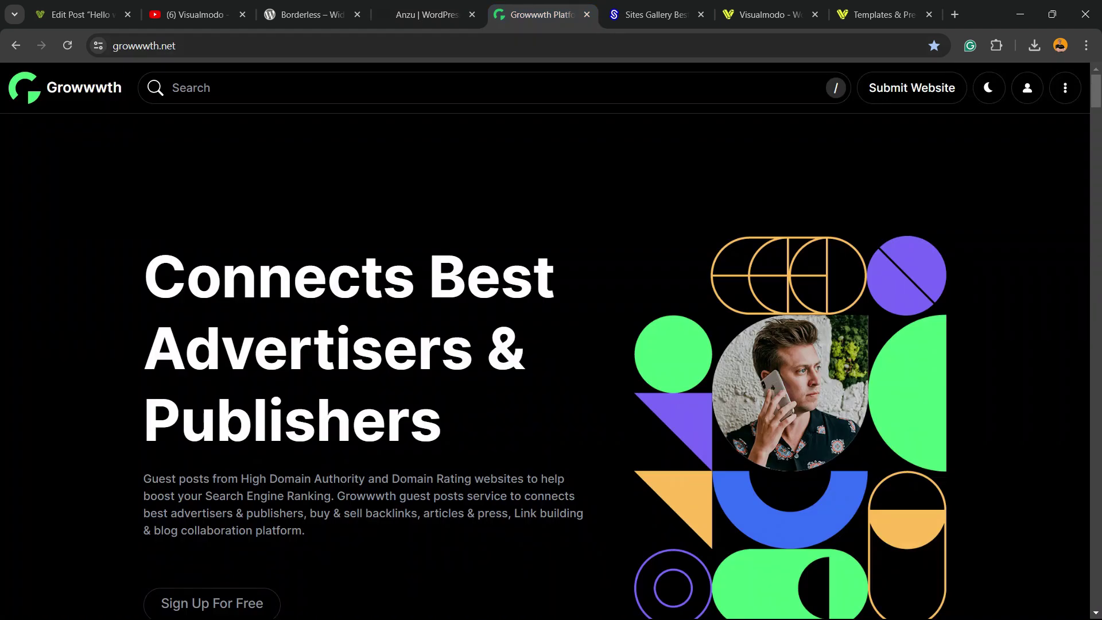
{"action": "scroll", "coordinate": [545, 367], "scroll_direction": "down", "scroll_amount": 12}
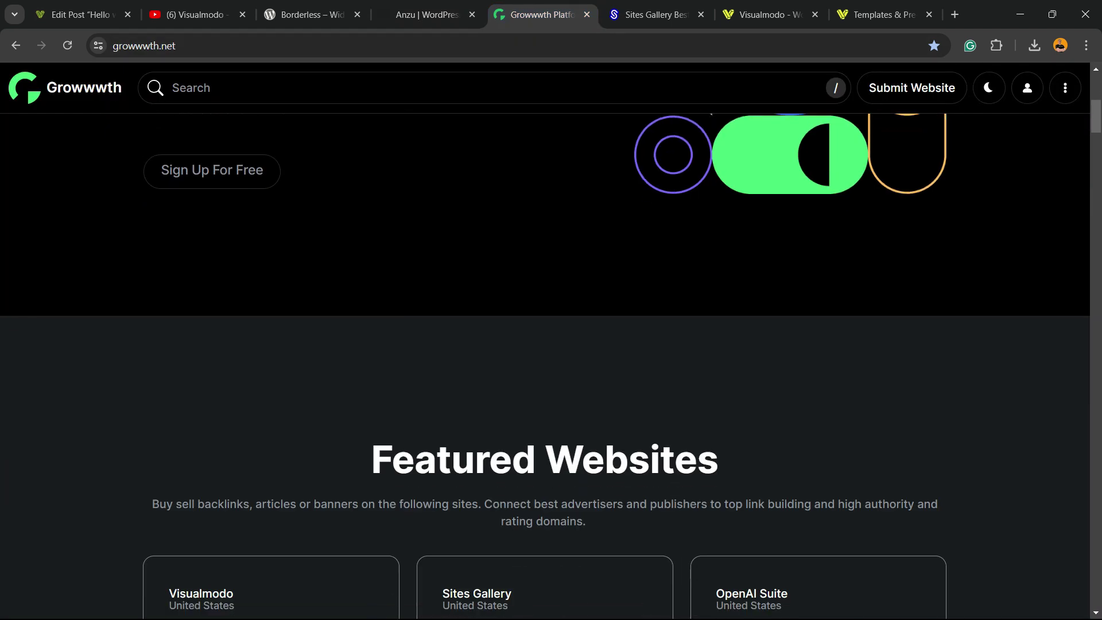
{"action": "scroll", "coordinate": [545, 367], "scroll_direction": "down", "scroll_amount": 10}
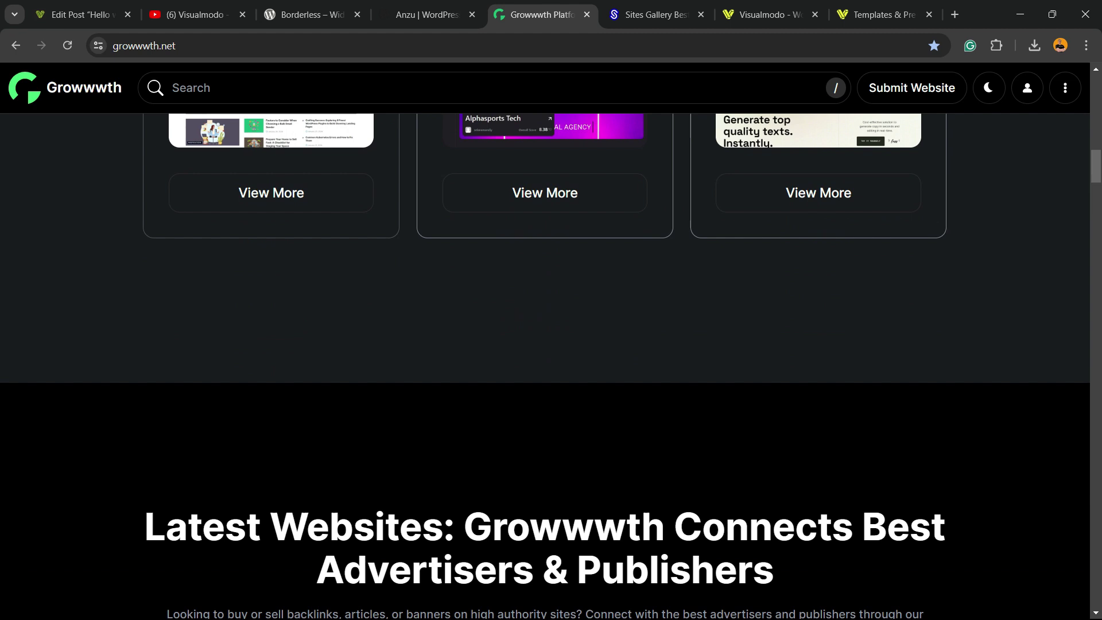
{"action": "scroll", "coordinate": [545, 367], "scroll_direction": "down", "scroll_amount": 6}
{"action": "scroll", "coordinate": [545, 367], "scroll_direction": "down", "scroll_amount": 4}
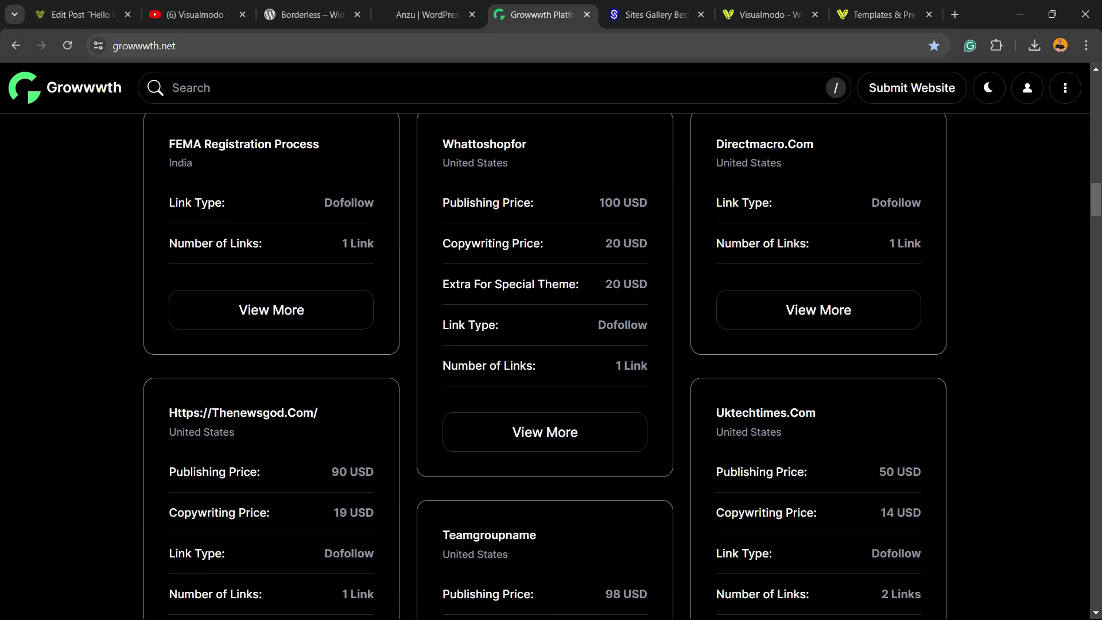
{"action": "double_click", "coordinate": [168, 46]}
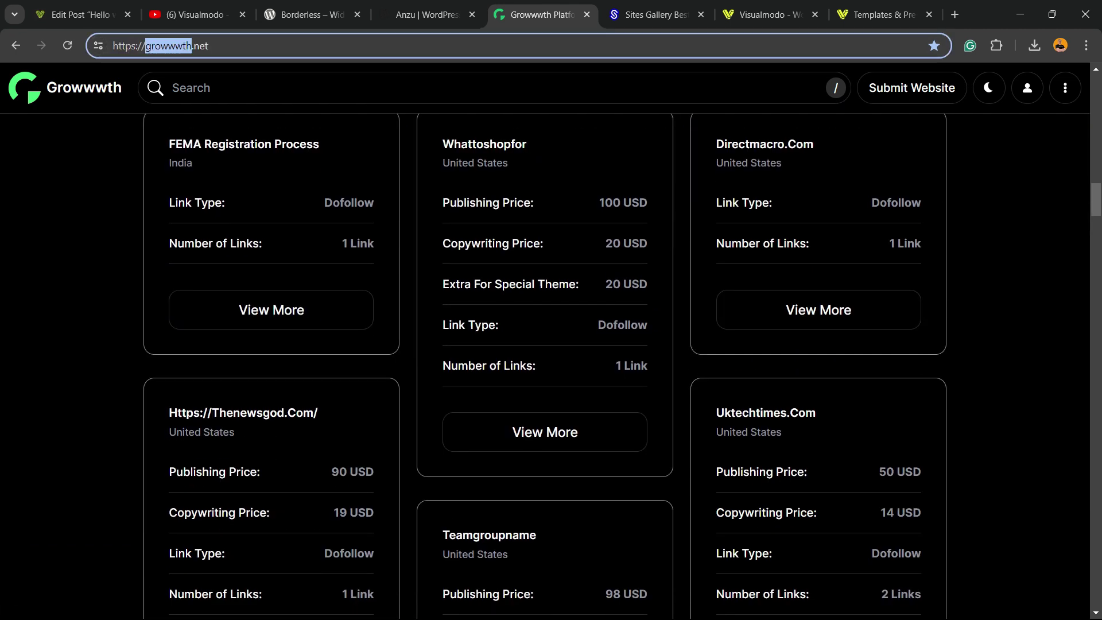
{"action": "scroll", "coordinate": [545, 367], "scroll_direction": "down", "scroll_amount": 10}
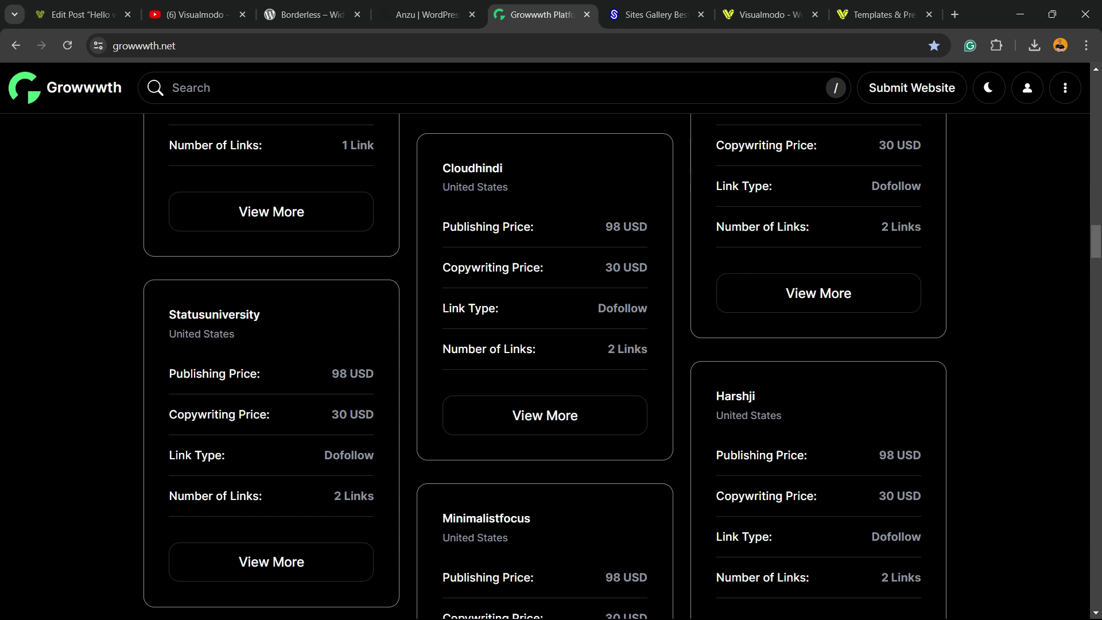
{"action": "scroll", "coordinate": [545, 367], "scroll_direction": "down", "scroll_amount": 17}
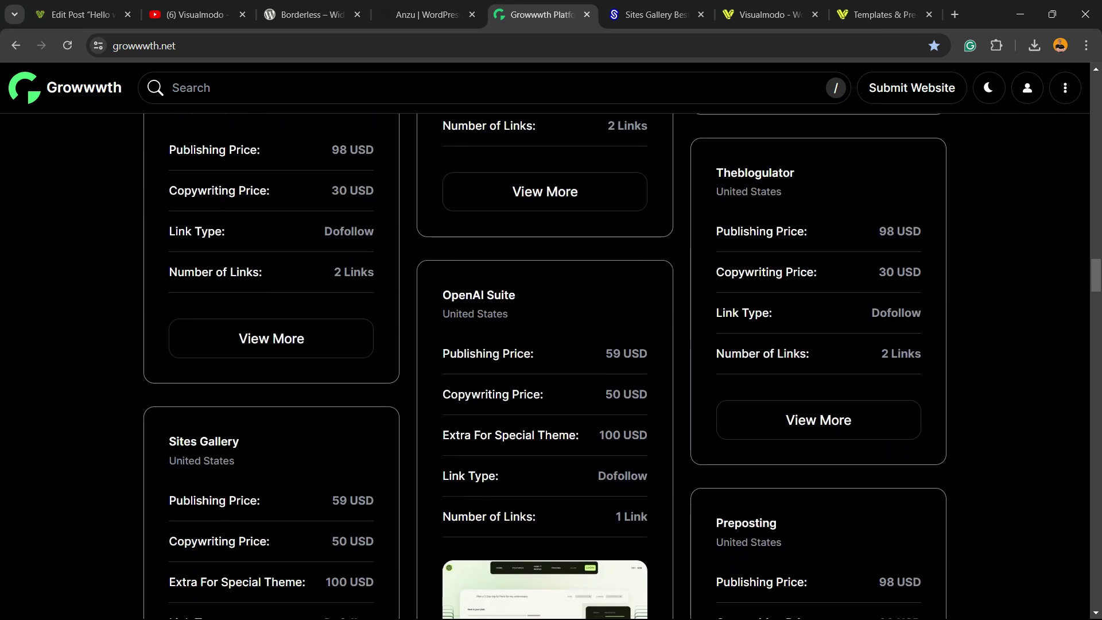
Move to Sites Gallery and scroll through the website cards below Site of the Day FutureGenApps.
{"action": "key", "text": "ctrl+Tab"}
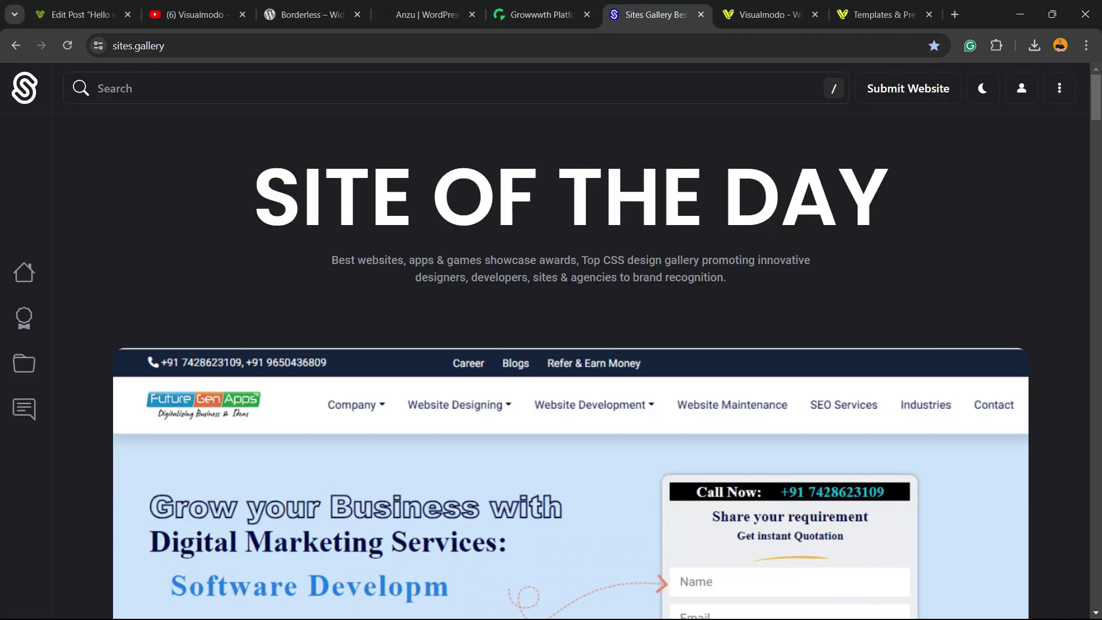
{"action": "scroll", "coordinate": [570, 368], "scroll_direction": "down", "scroll_amount": 11}
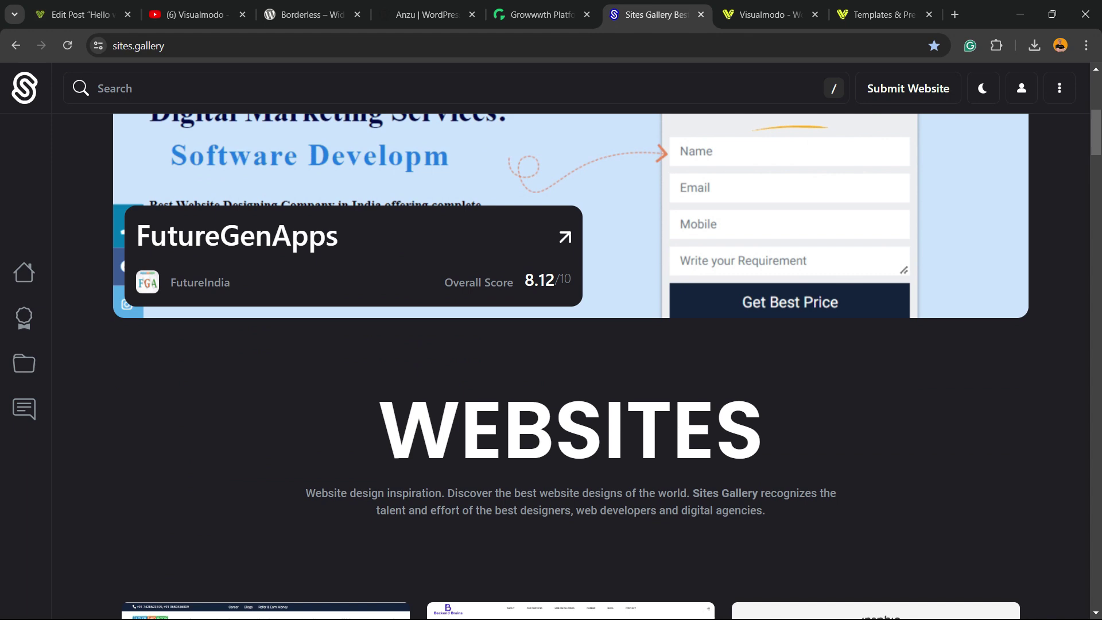
{"action": "scroll", "coordinate": [264, 184], "scroll_direction": "down", "scroll_amount": 17}
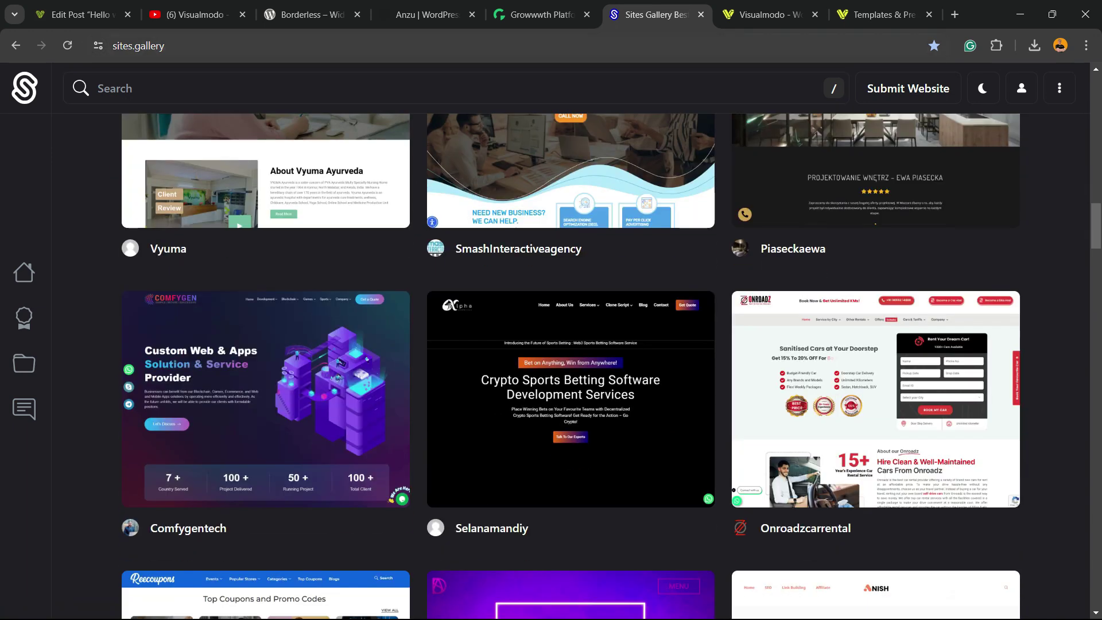
{"action": "scroll", "coordinate": [264, 183], "scroll_direction": "down", "scroll_amount": 4}
{"action": "scroll", "coordinate": [264, 183], "scroll_direction": "down", "scroll_amount": 19}
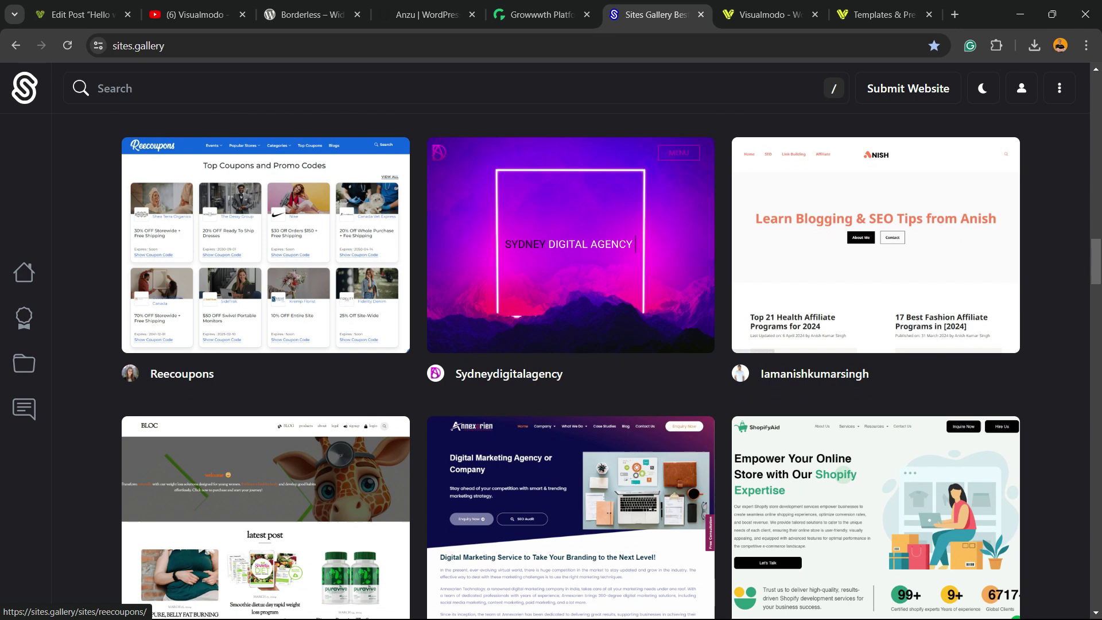
{"action": "scroll", "coordinate": [264, 184], "scroll_direction": "down", "scroll_amount": 12}
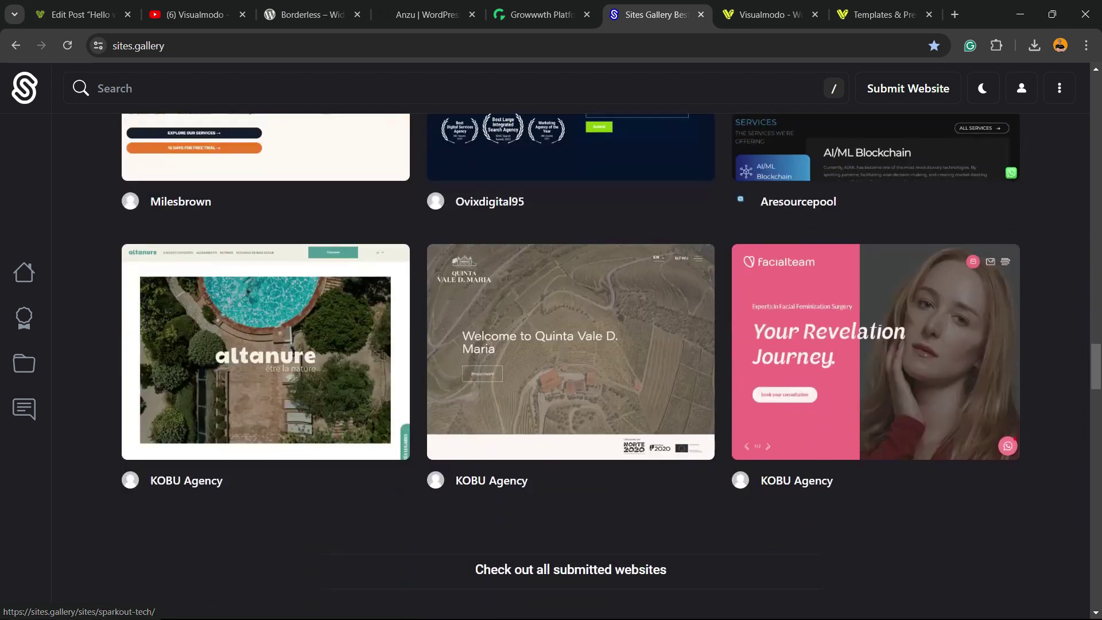
{"action": "scroll", "coordinate": [264, 183], "scroll_direction": "up", "scroll_amount": 15}
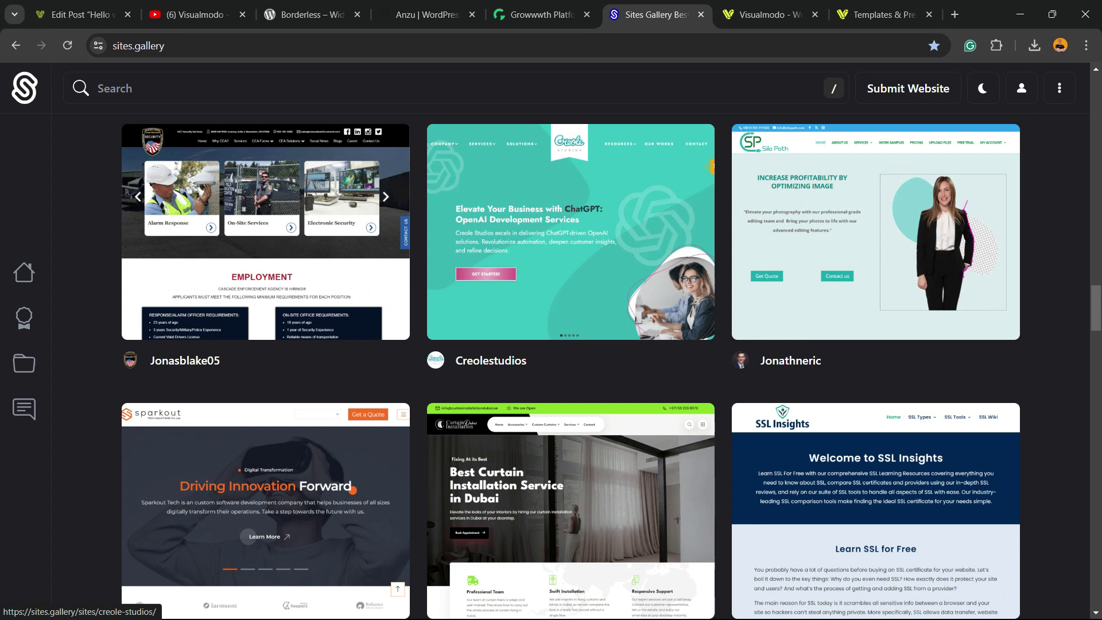
Browse the Visualmodo homepage's WordPress theme cards down to the 'Get 50 WordPress Themes' offer.
{"action": "left_click", "coordinate": [766, 14]}
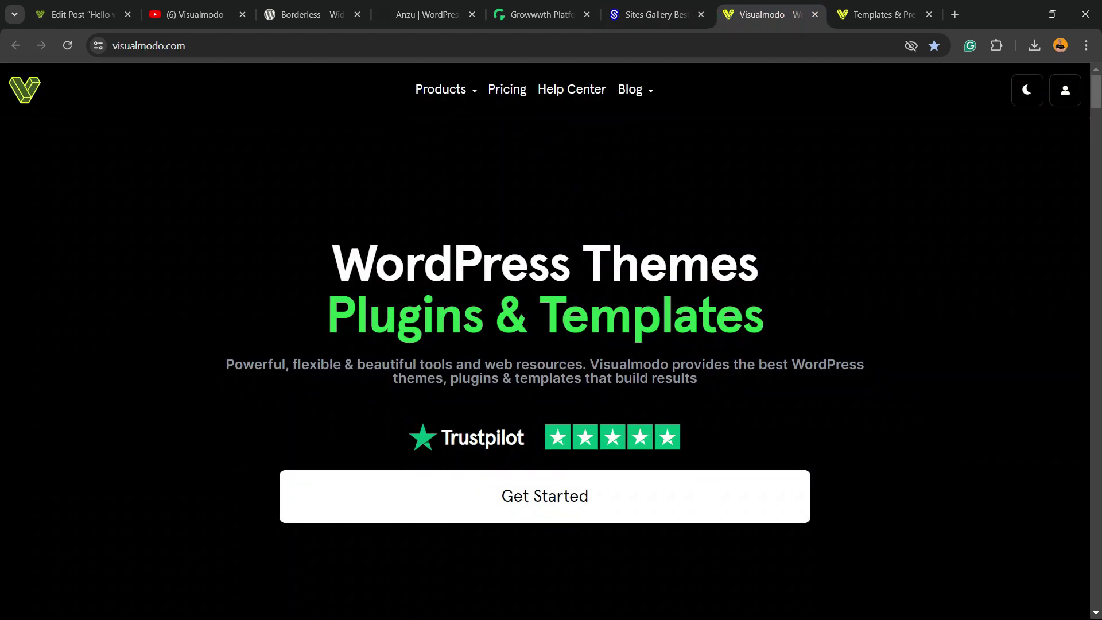
{"action": "scroll", "coordinate": [545, 367], "scroll_direction": "down", "scroll_amount": 3}
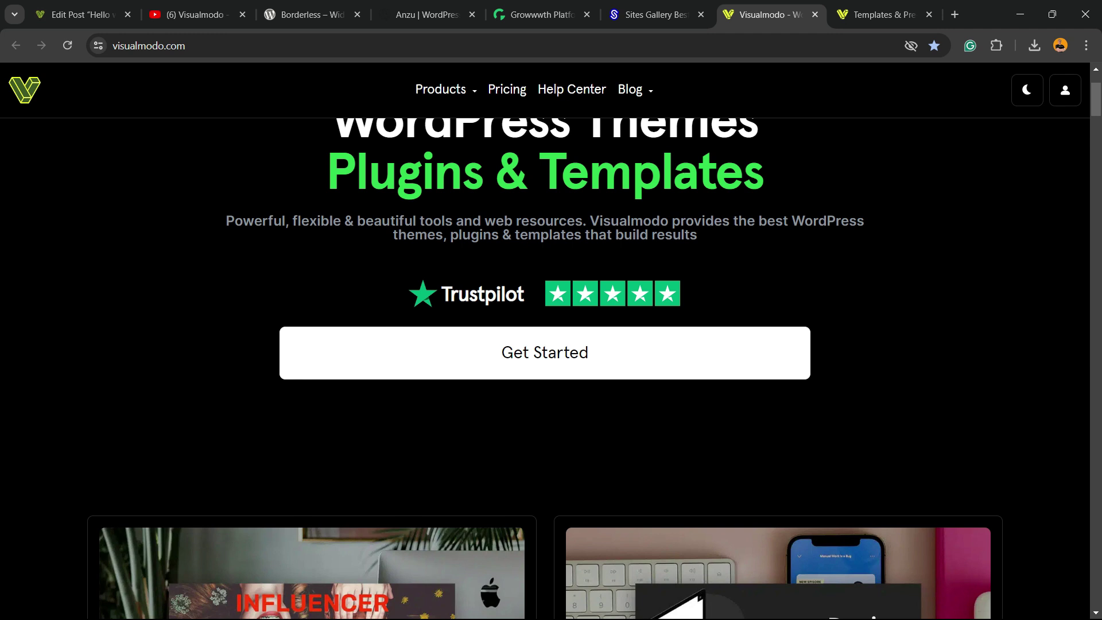
{"action": "scroll", "coordinate": [545, 368], "scroll_direction": "down", "scroll_amount": 10}
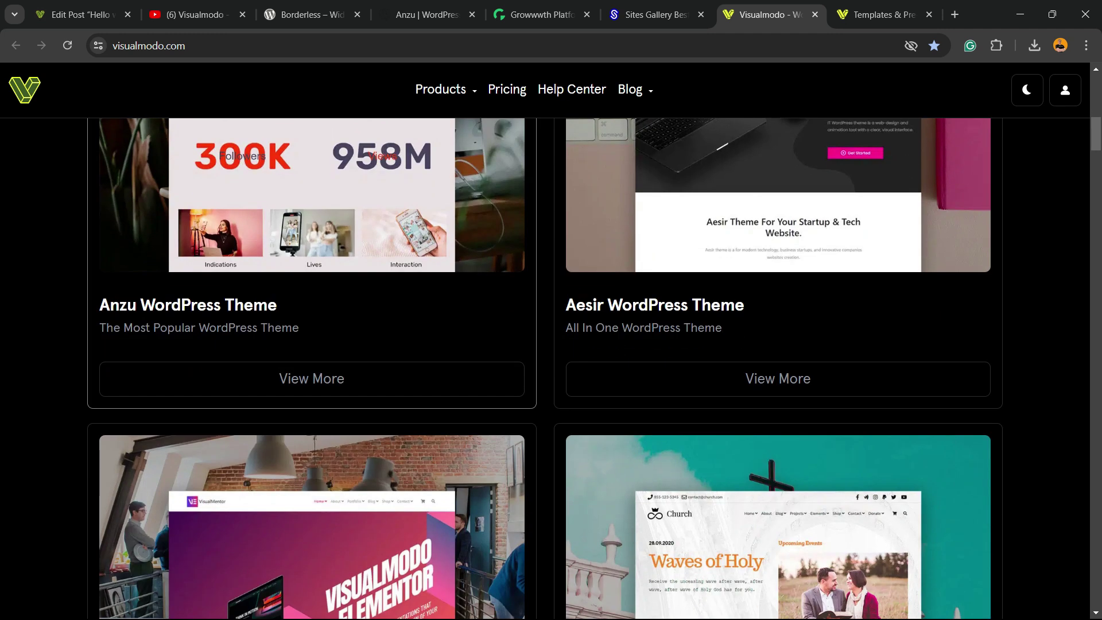
{"action": "scroll", "coordinate": [545, 367], "scroll_direction": "down", "scroll_amount": 9}
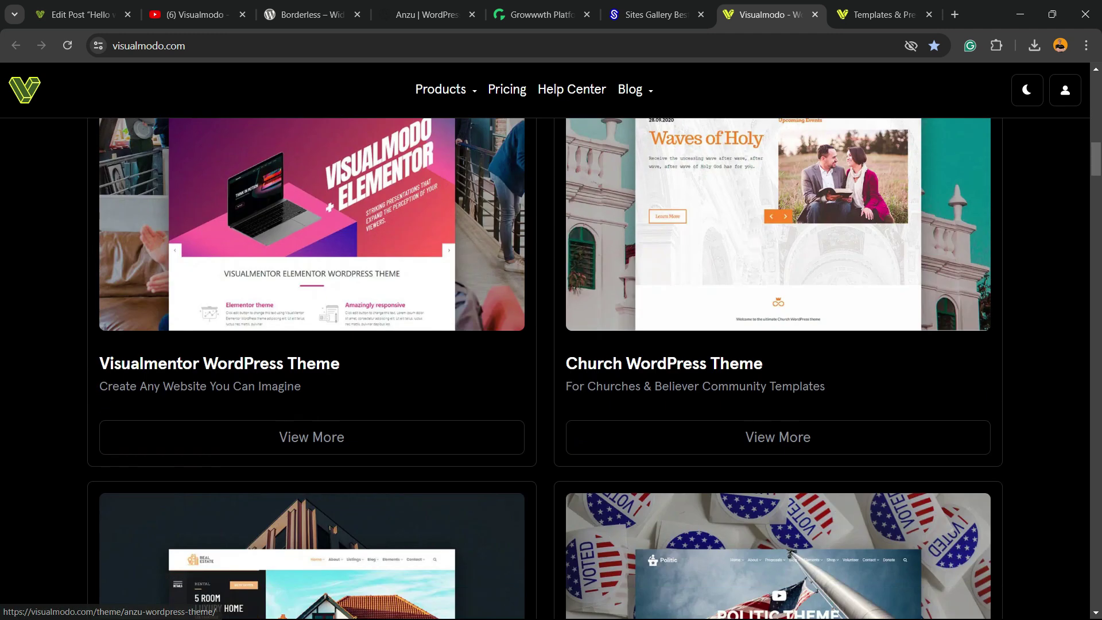
{"action": "scroll", "coordinate": [545, 367], "scroll_direction": "down", "scroll_amount": 2}
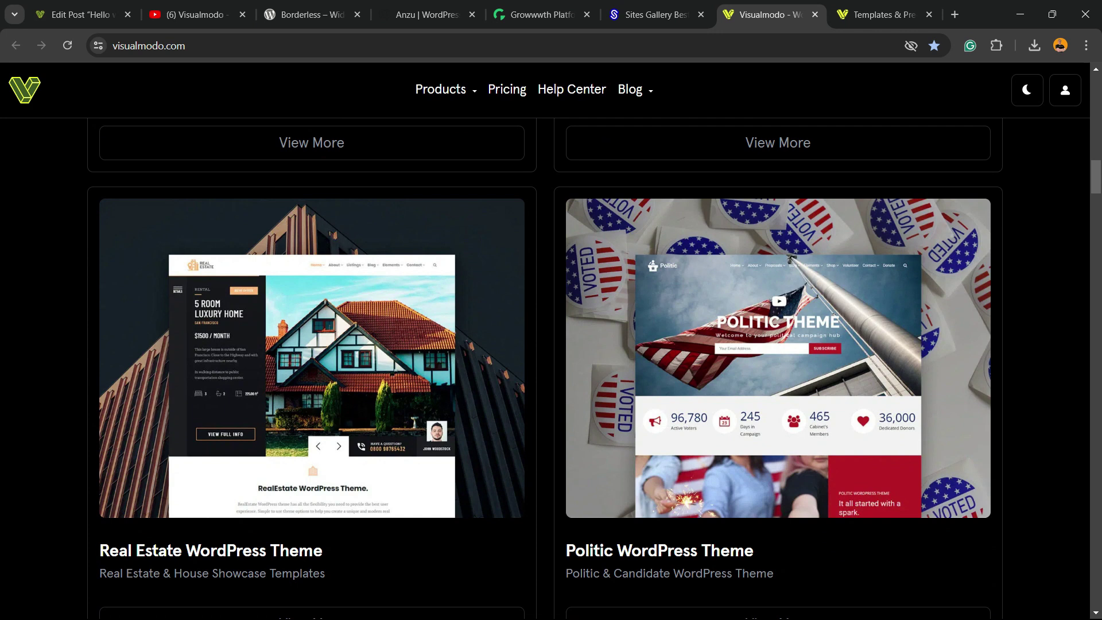
{"action": "scroll", "coordinate": [545, 367], "scroll_direction": "down", "scroll_amount": 15}
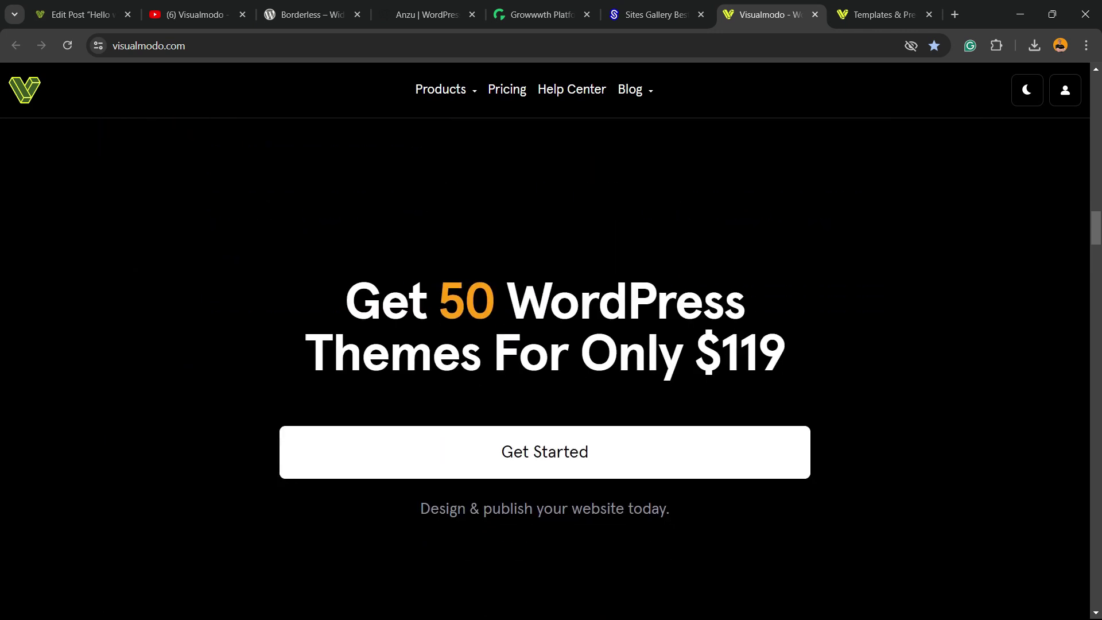
{"action": "scroll", "coordinate": [545, 367], "scroll_direction": "down", "scroll_amount": 6}
Browse the Templates Library grid, including Juice Shop, Pottery Studio, Copywriter and Farmers Market templates.
{"action": "key", "text": "ctrl+Tab"}
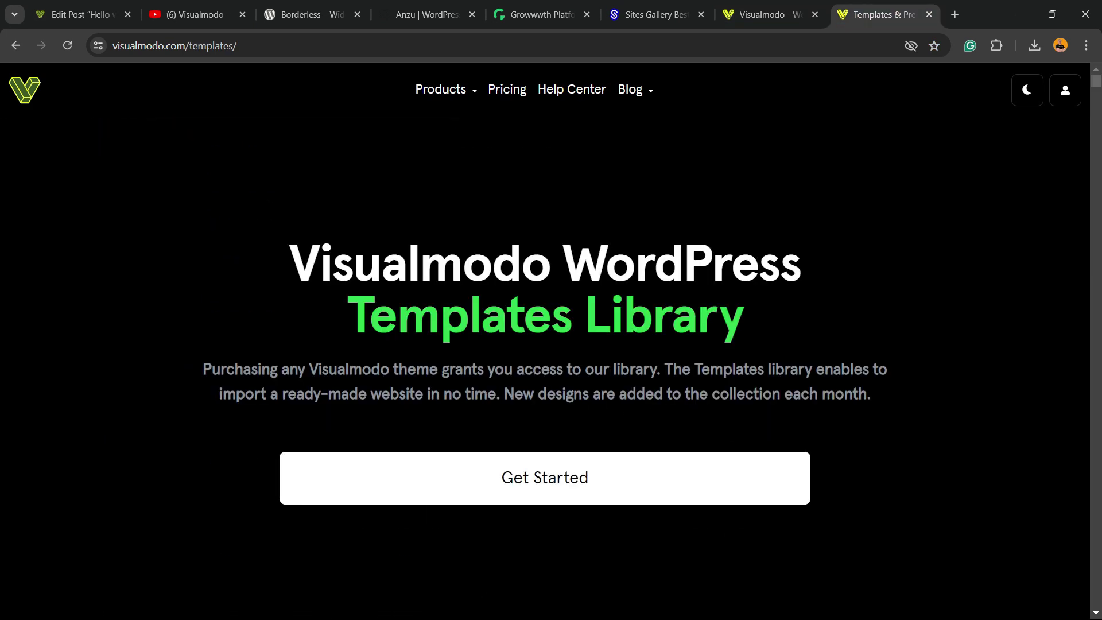
{"action": "scroll", "coordinate": [546, 367], "scroll_direction": "down", "scroll_amount": 6}
{"action": "scroll", "coordinate": [545, 367], "scroll_direction": "down", "scroll_amount": 10}
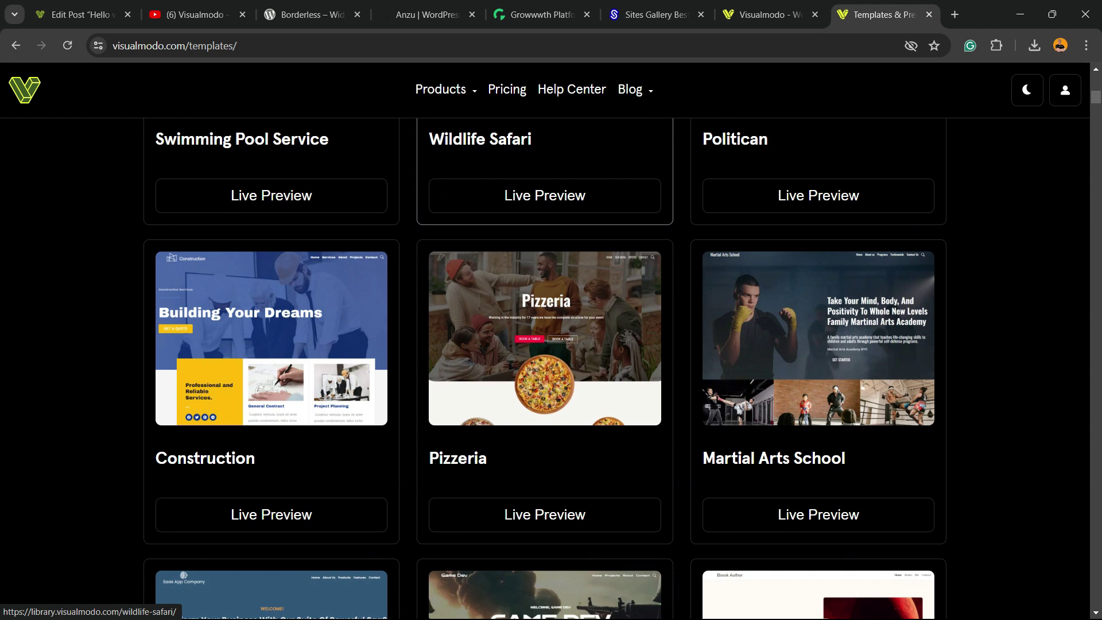
{"action": "scroll", "coordinate": [545, 367], "scroll_direction": "down", "scroll_amount": 7}
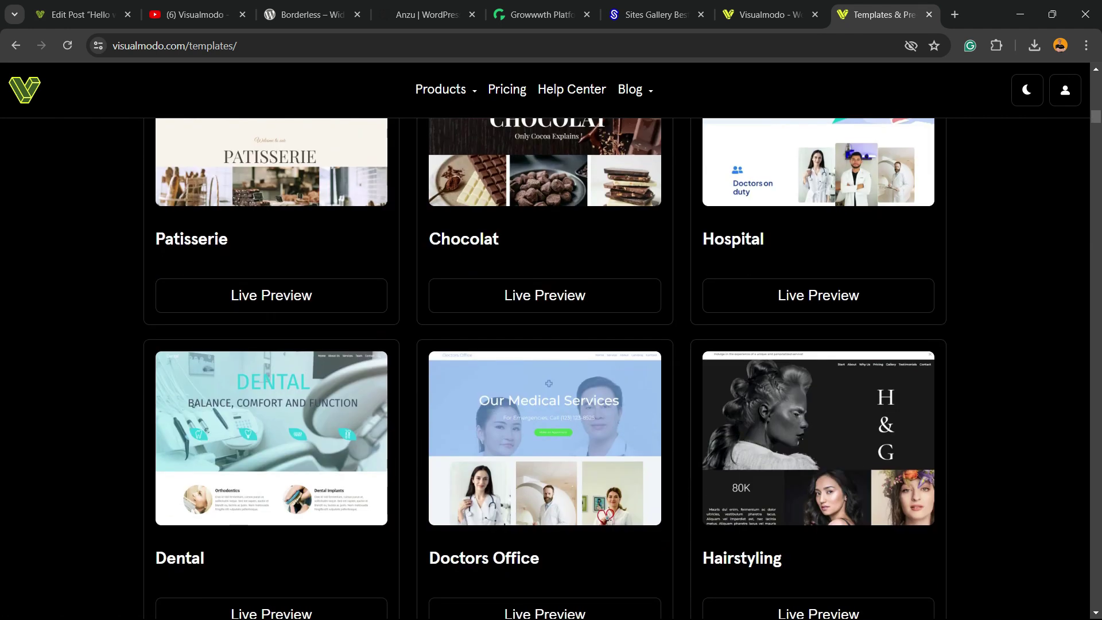
{"action": "scroll", "coordinate": [545, 367], "scroll_direction": "down", "scroll_amount": 5}
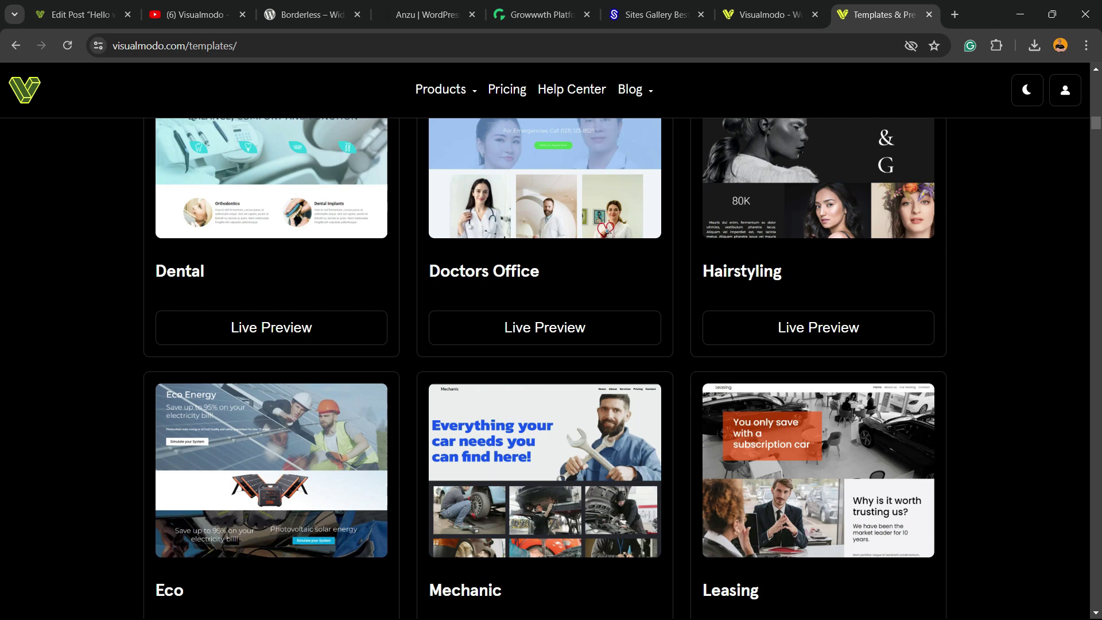
{"action": "scroll", "coordinate": [545, 367], "scroll_direction": "down", "scroll_amount": 17}
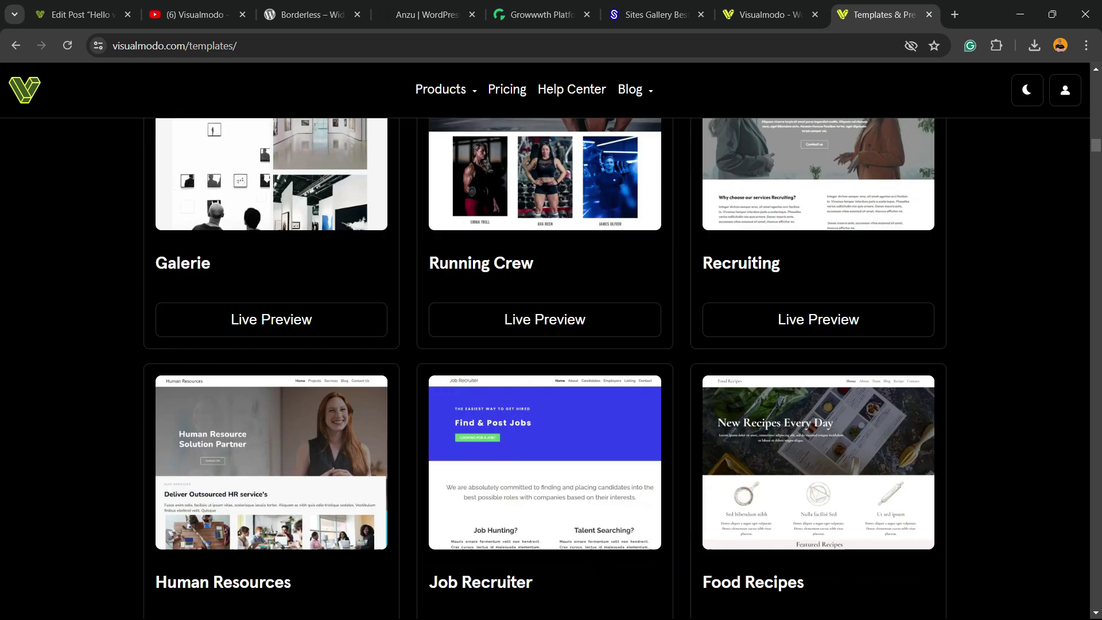
{"action": "scroll", "coordinate": [545, 367], "scroll_direction": "down", "scroll_amount": 13}
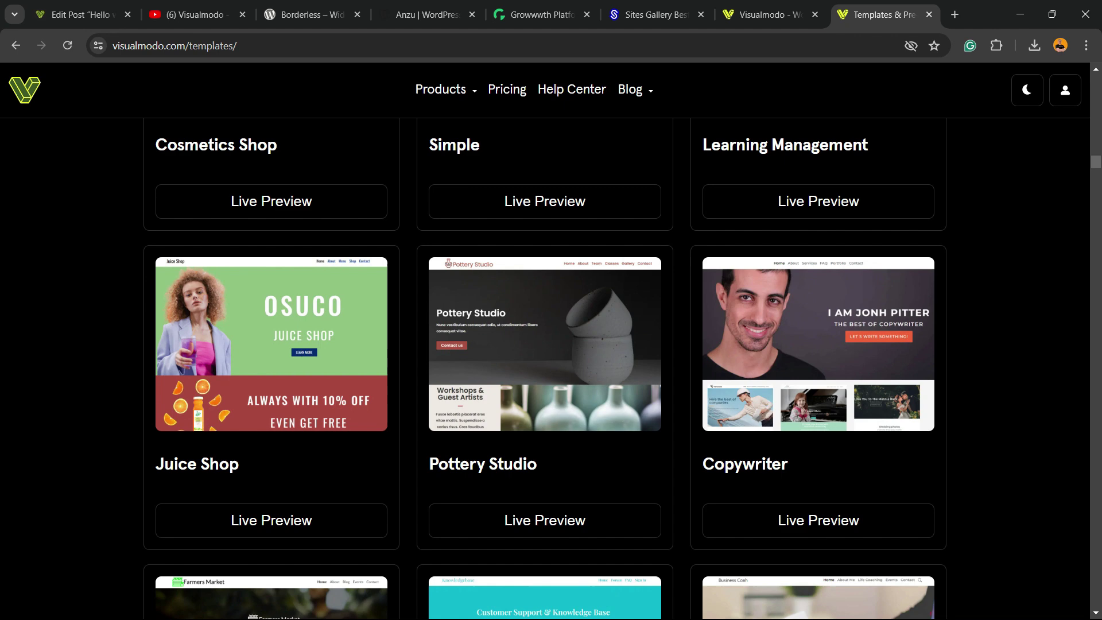
{"action": "scroll", "coordinate": [546, 367], "scroll_direction": "down", "scroll_amount": 3}
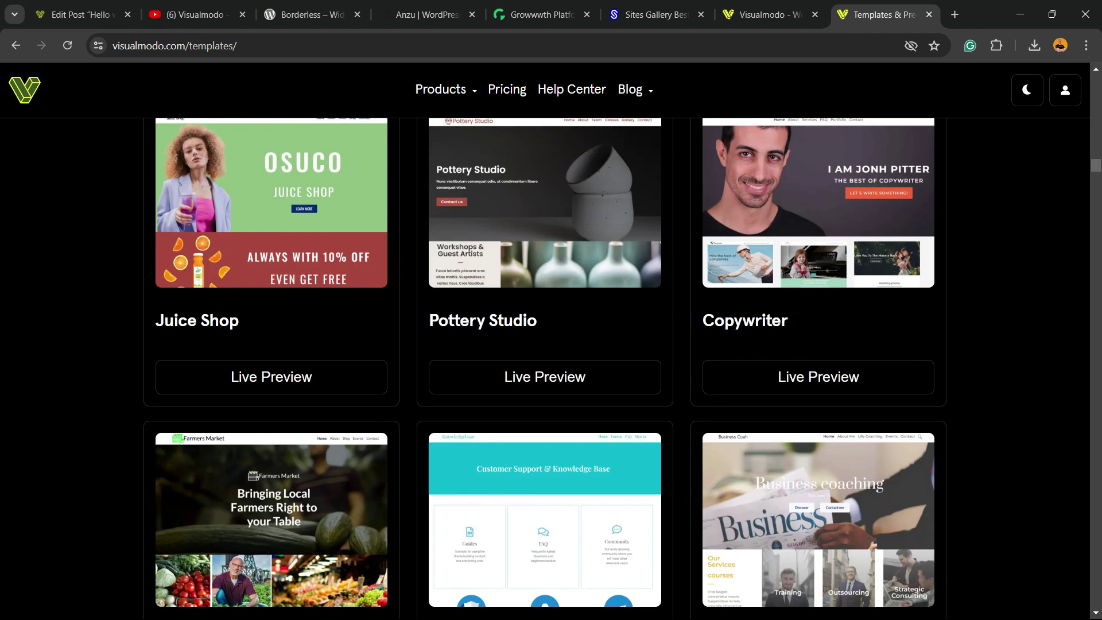